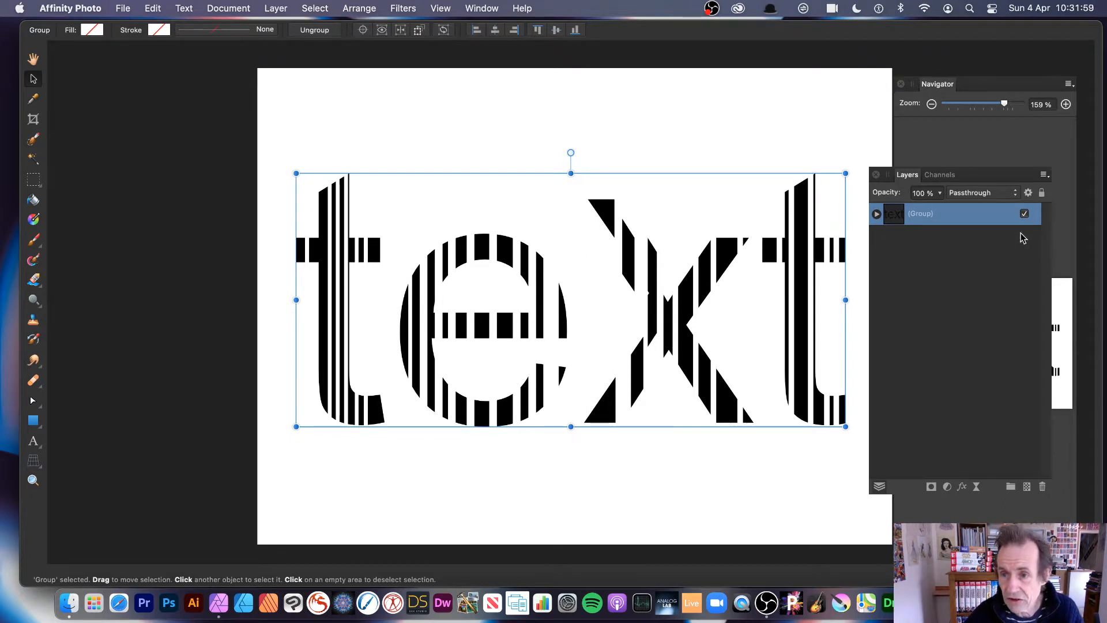
Delete the existing striped text group from the document
left_click(445, 12)
mouse_move(479, 332)
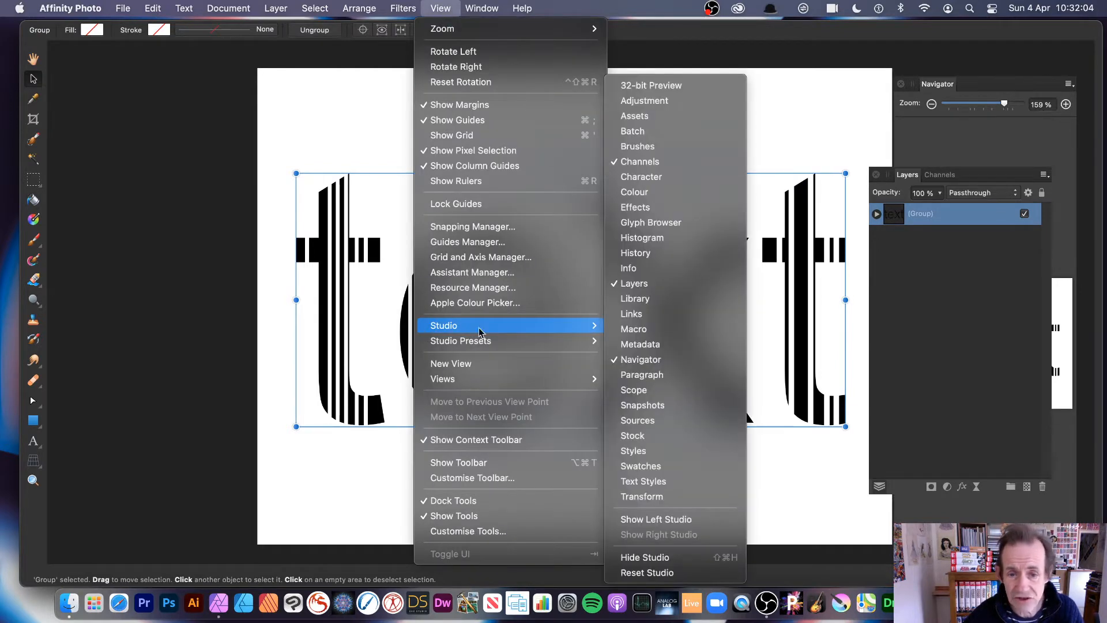
left_click(708, 288)
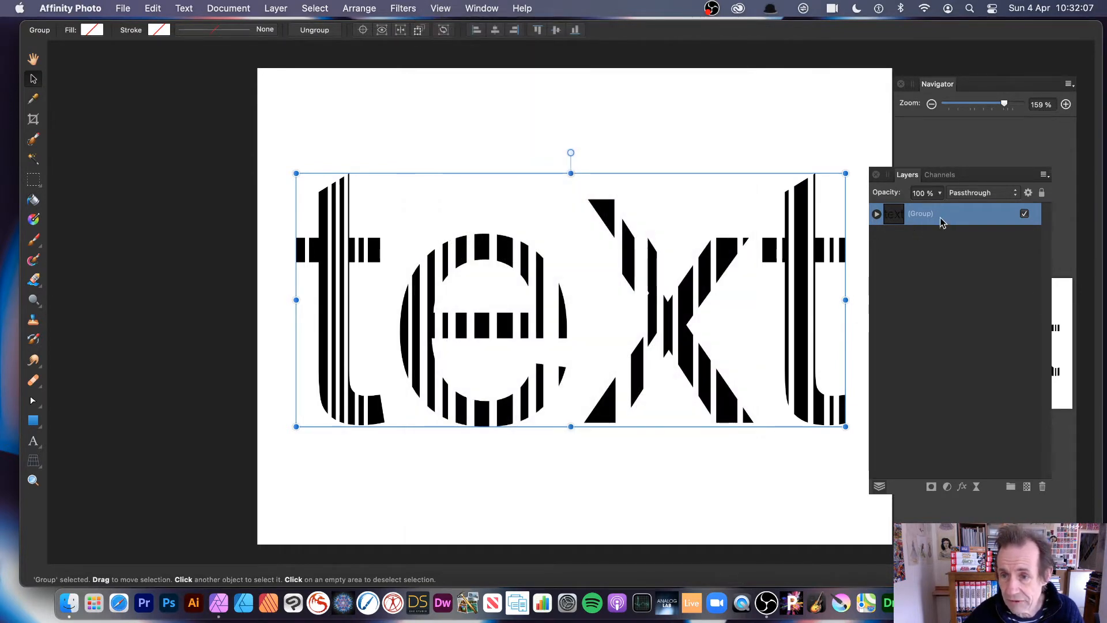
left_click(1042, 485)
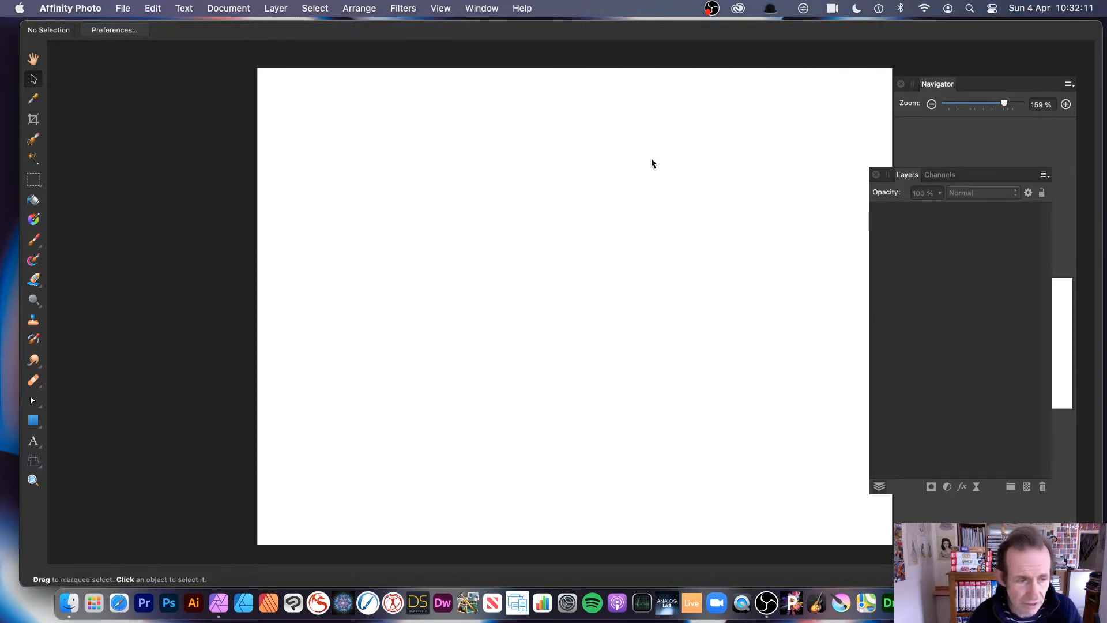
Add artistic text reading "type" in the upper-left part of the page
left_click(36, 444)
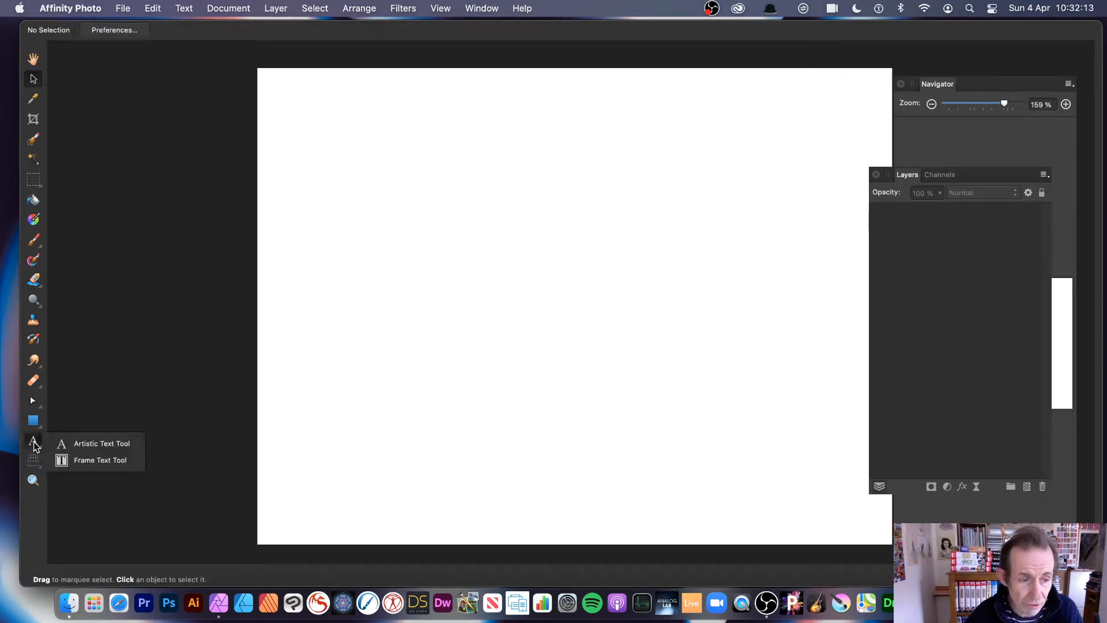
left_click(85, 444)
left_click(372, 196)
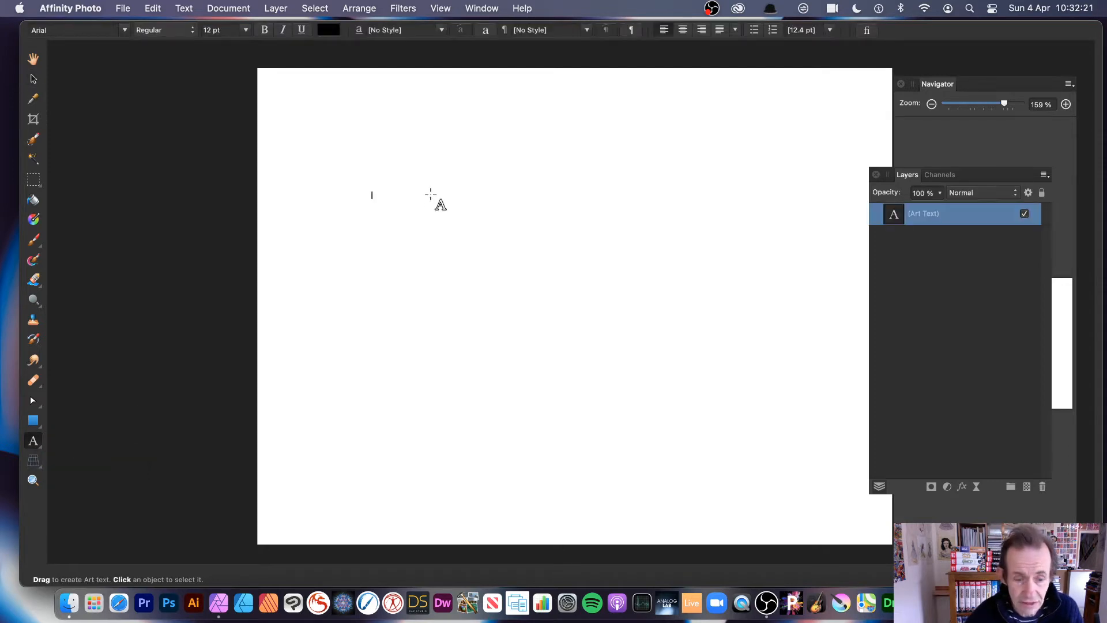
type("ty")
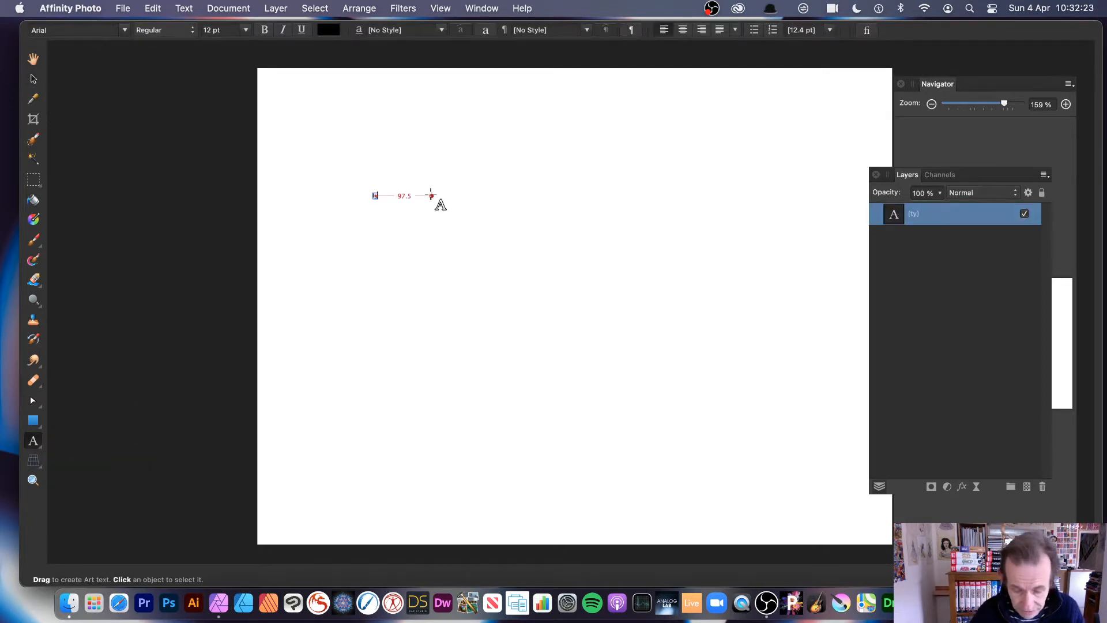
type("pe")
key("Escape")
Change the text's font to Adobe Gothic Std and enlarge it to about 467.5 pt so it spans most of the page
left_click(33, 78)
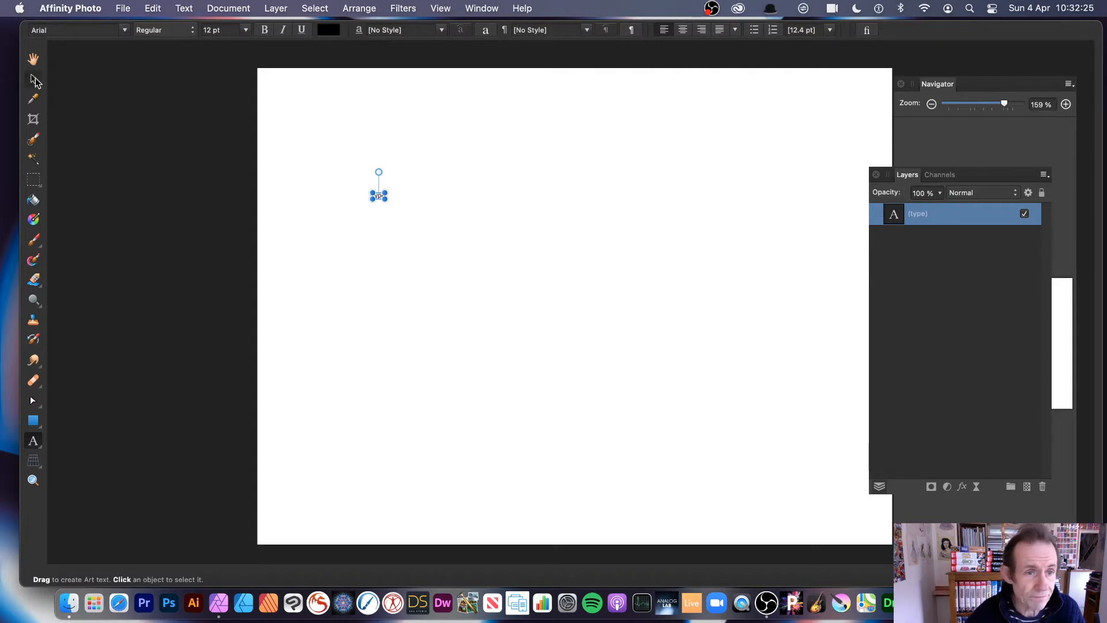
left_click_drag(385, 199, 723, 367)
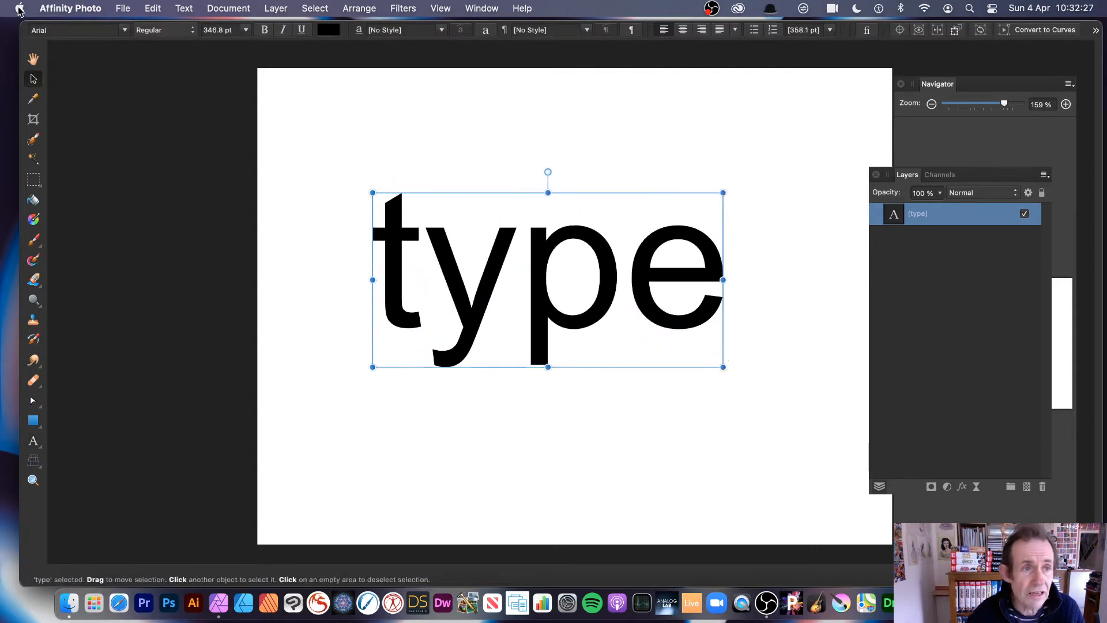
left_click(124, 30)
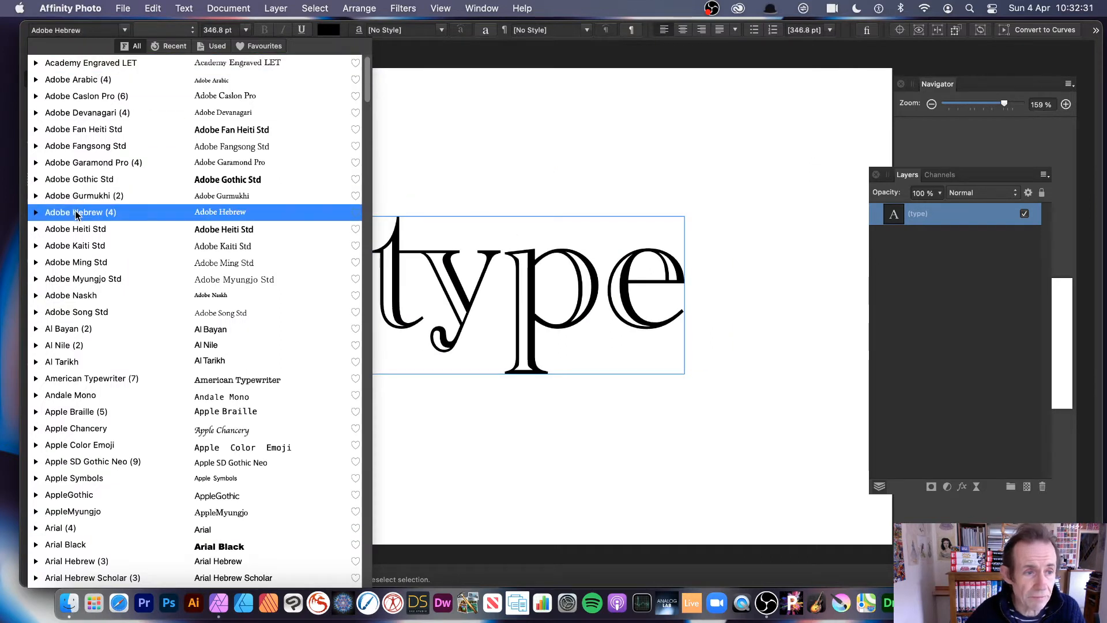
left_click(79, 179)
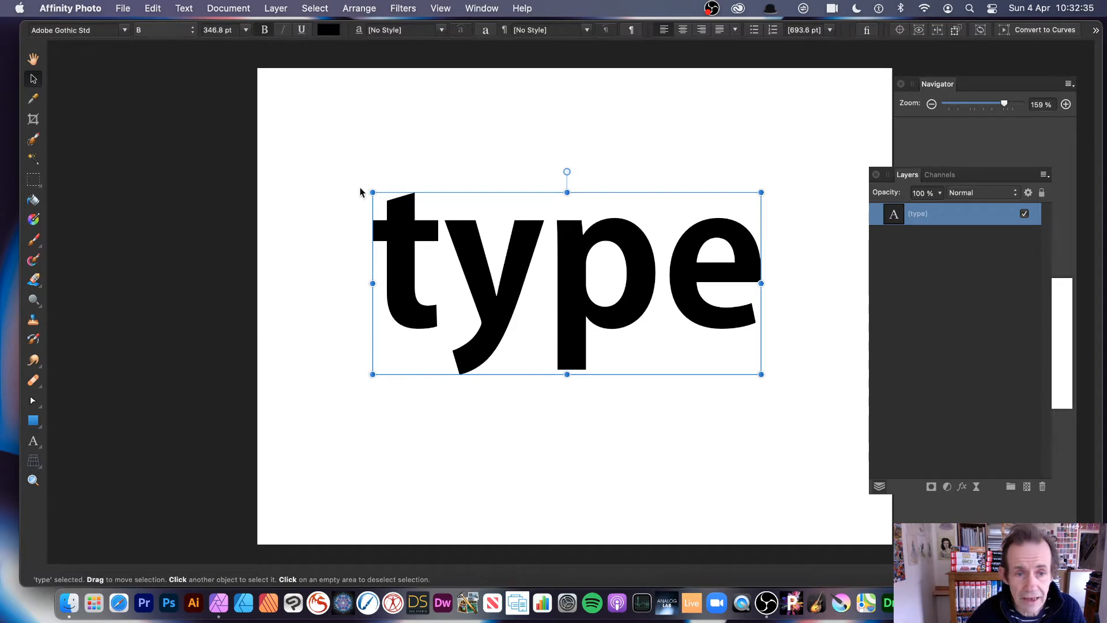
left_click_drag(372, 191, 285, 151)
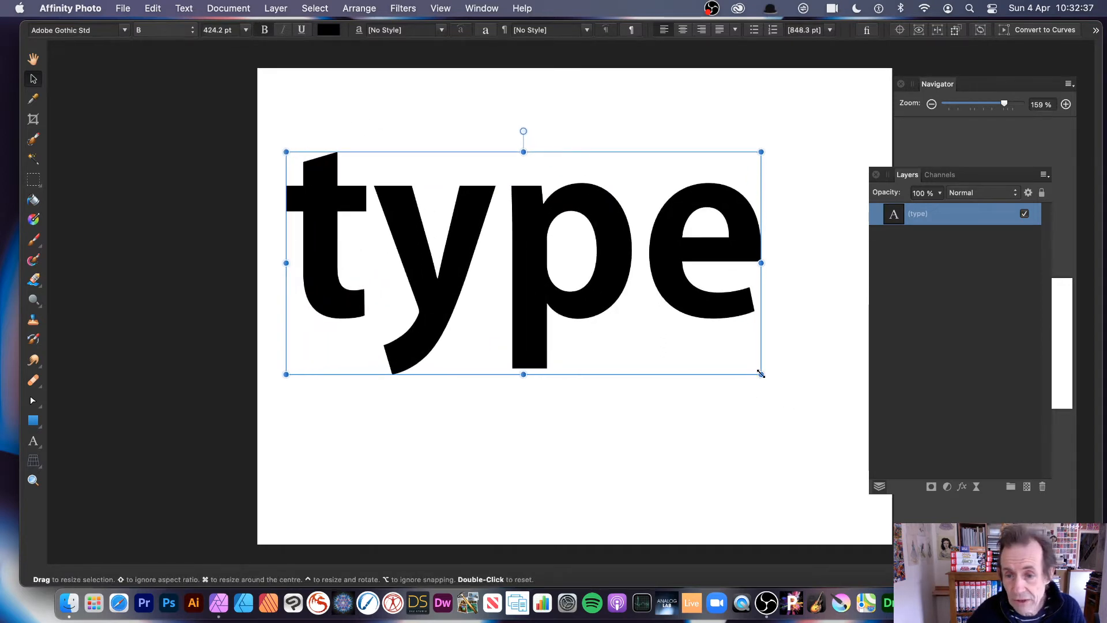
left_click_drag(761, 374, 809, 396)
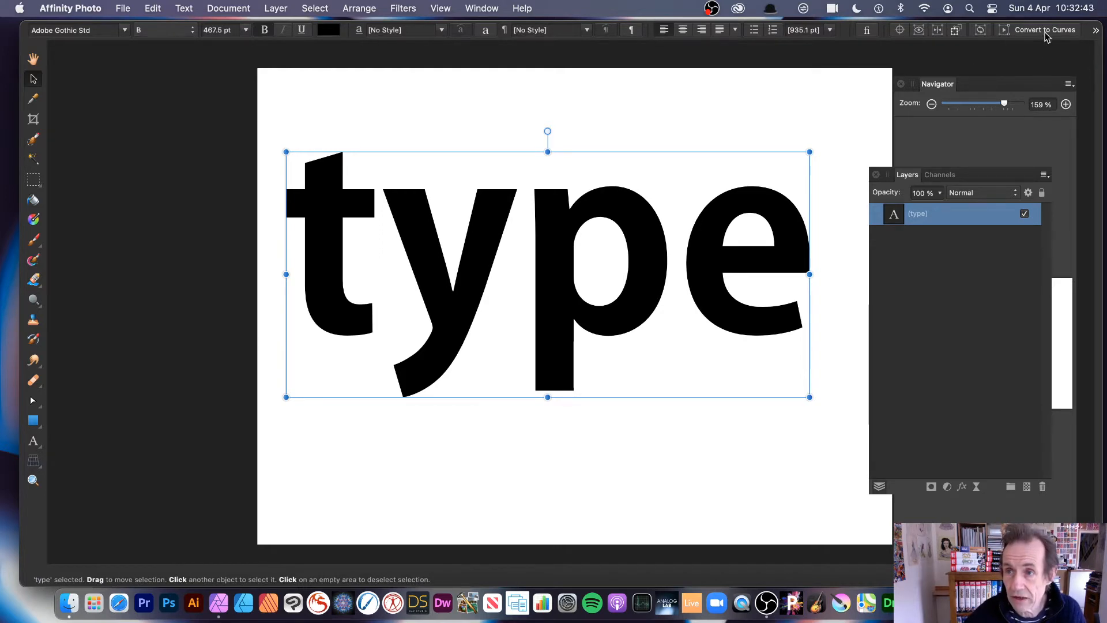
Convert the text to curves and expand the resulting group to show the separate letter shapes
left_click(277, 9)
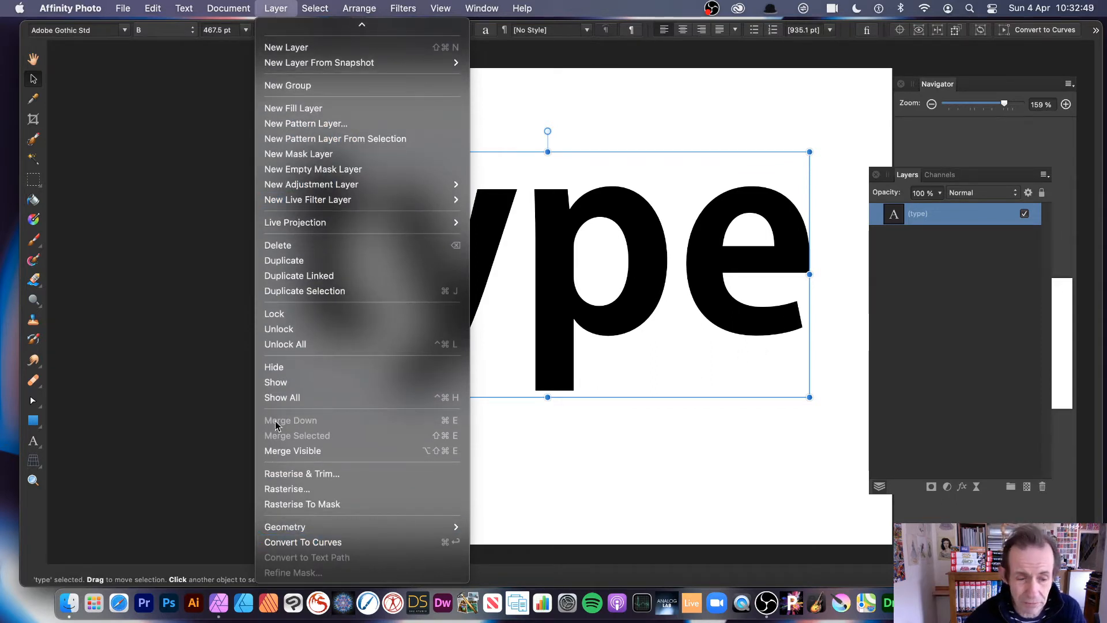
left_click(347, 543)
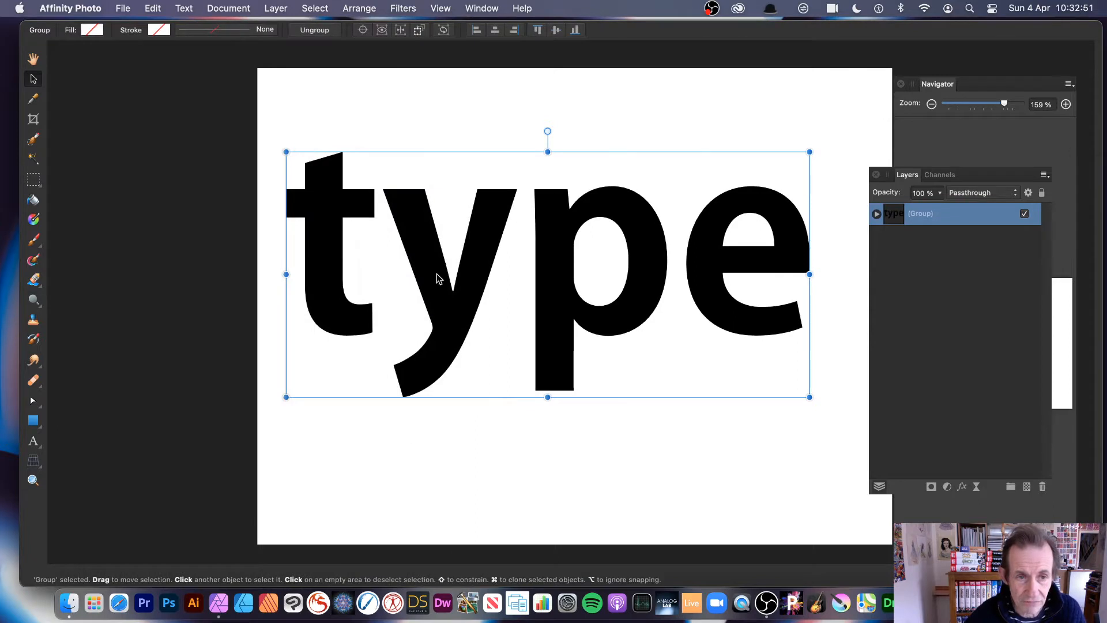
left_click(875, 215)
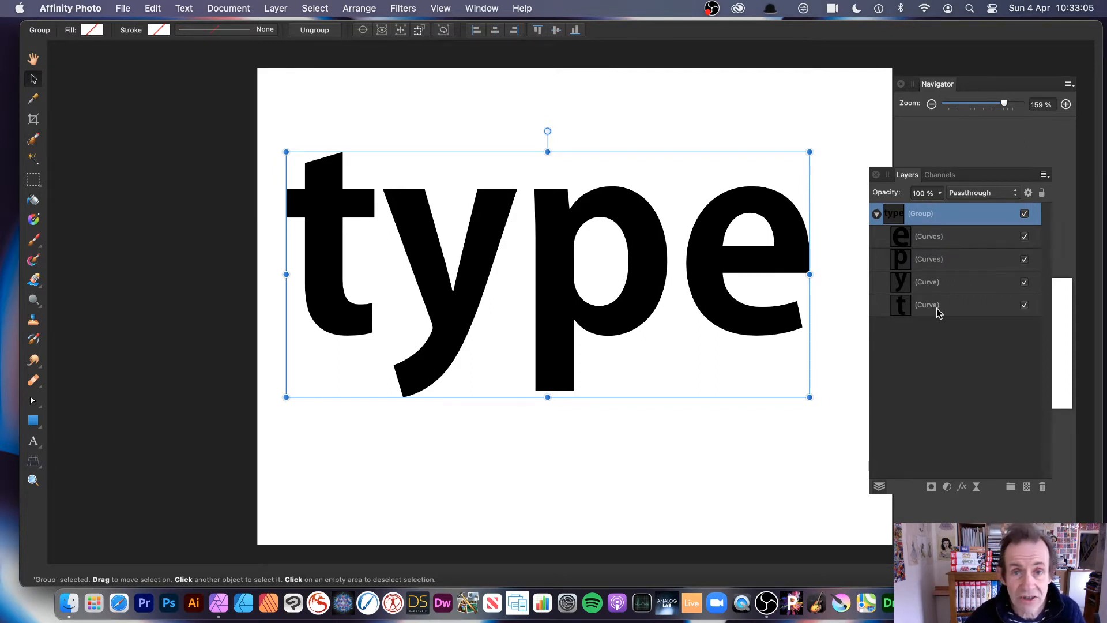
left_click(948, 355)
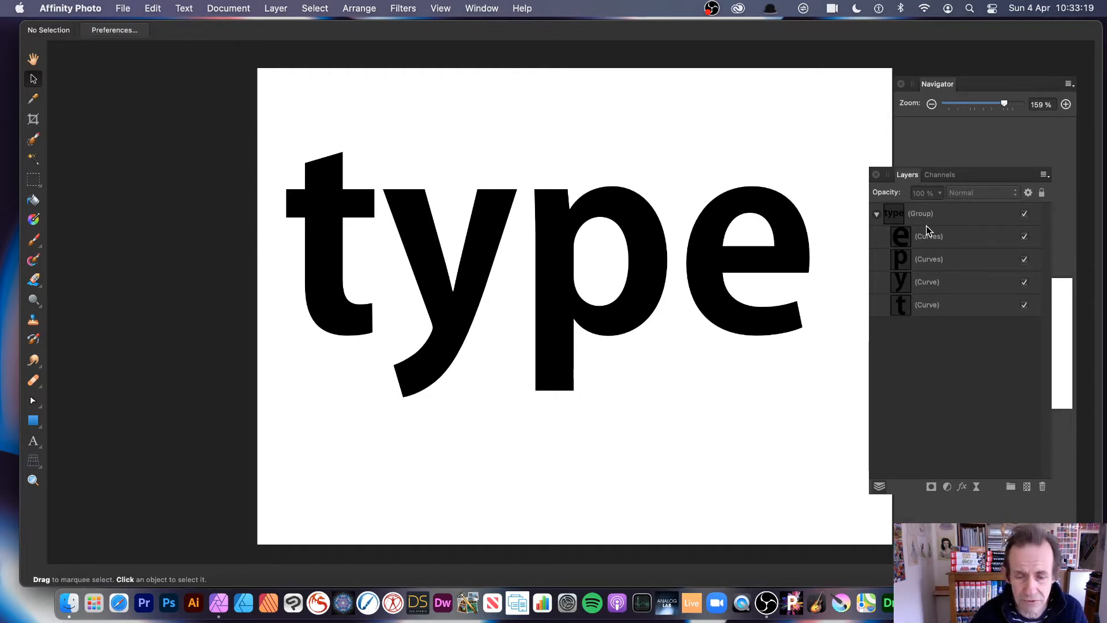
Draw a thin, tall red rectangle through the letter t, extending well above and below the word
left_click(35, 427)
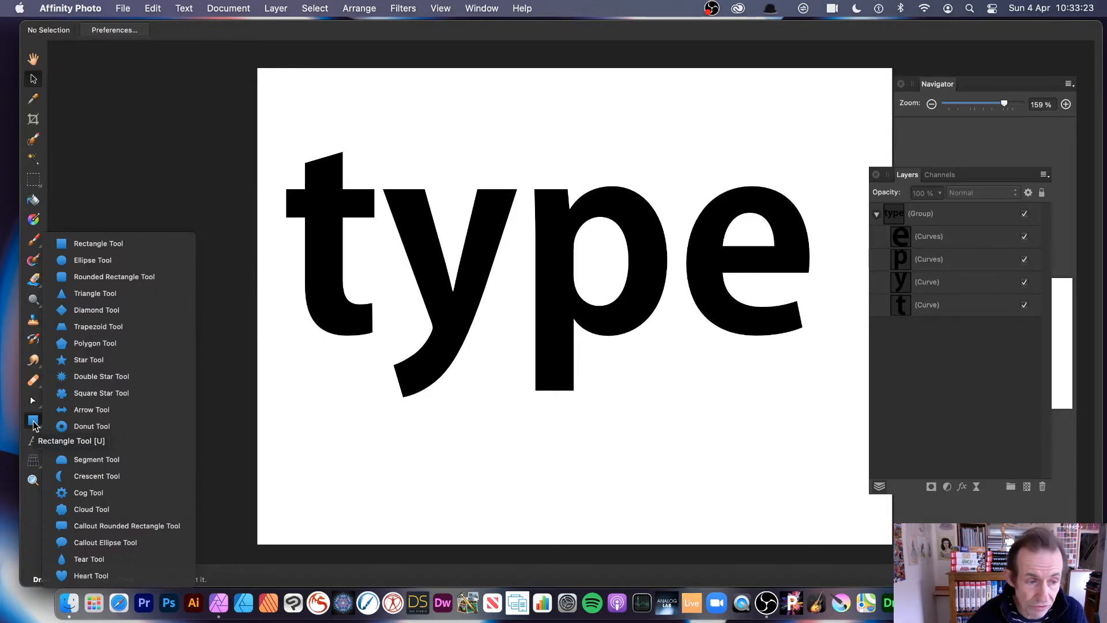
left_click(81, 245)
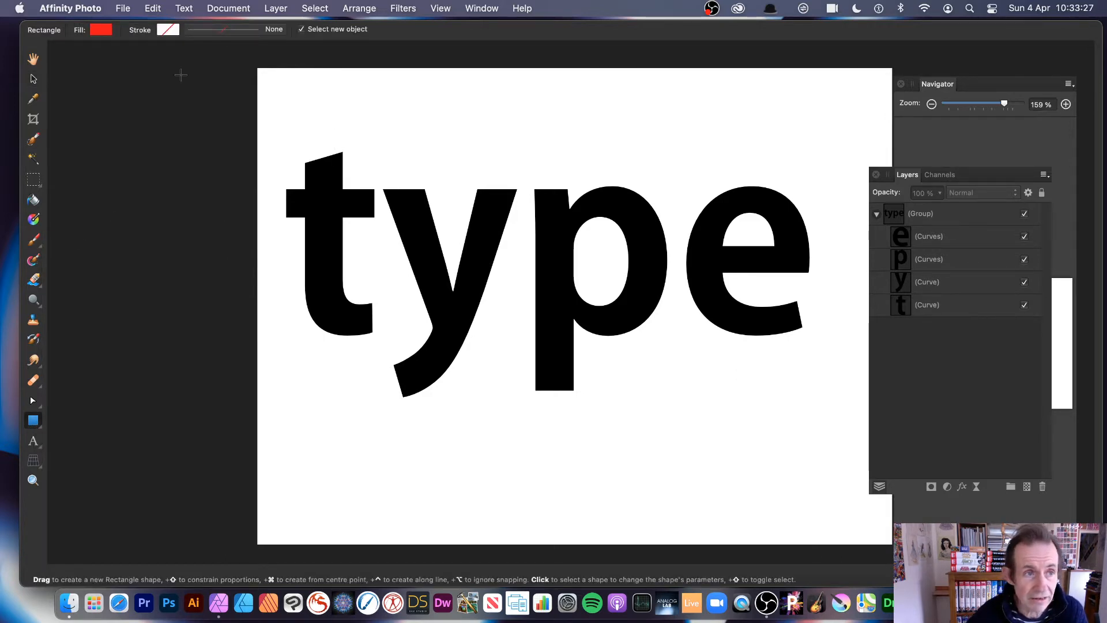
mouse_move(319, 125)
left_mouse_down()
mouse_move(330, 185)
mouse_move(321, 506)
left_mouse_up()
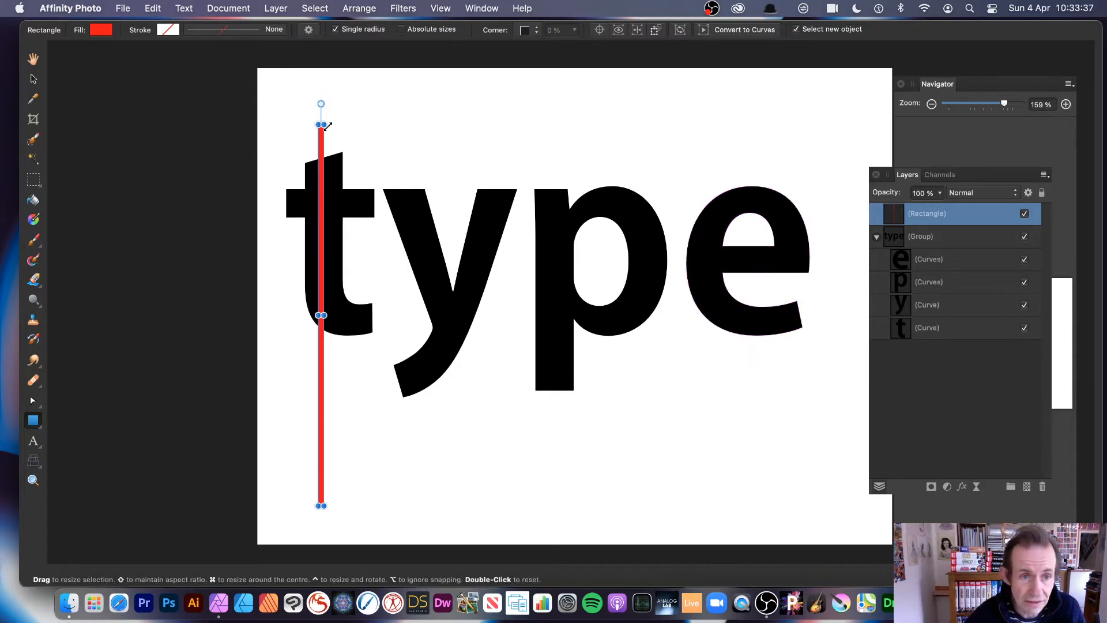
left_click_drag(321, 124, 319, 101)
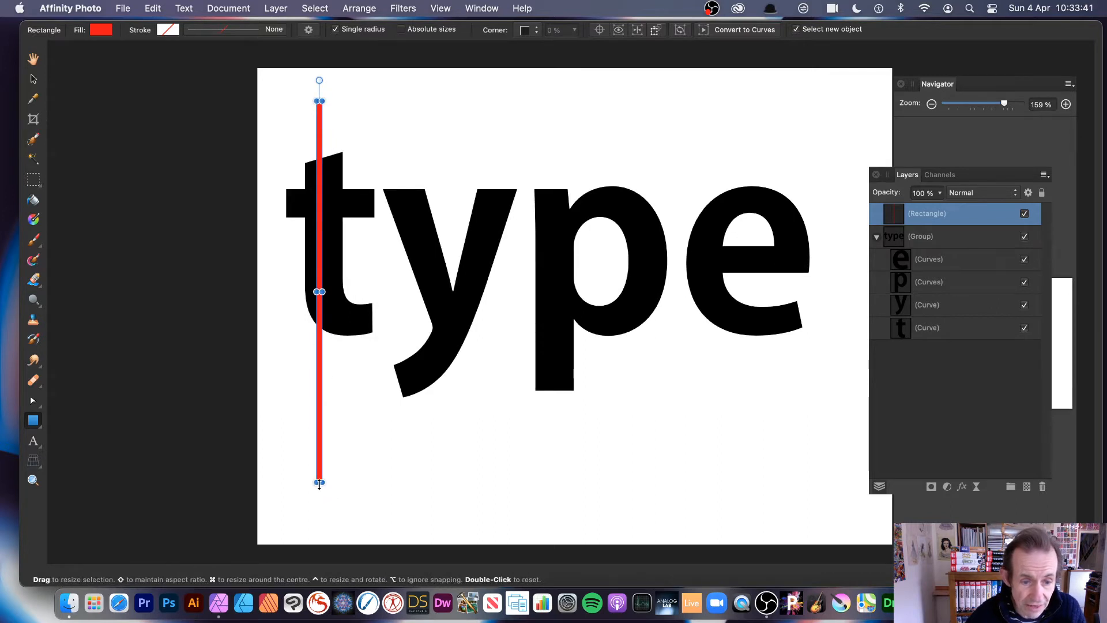
left_click_drag(319, 483, 319, 520)
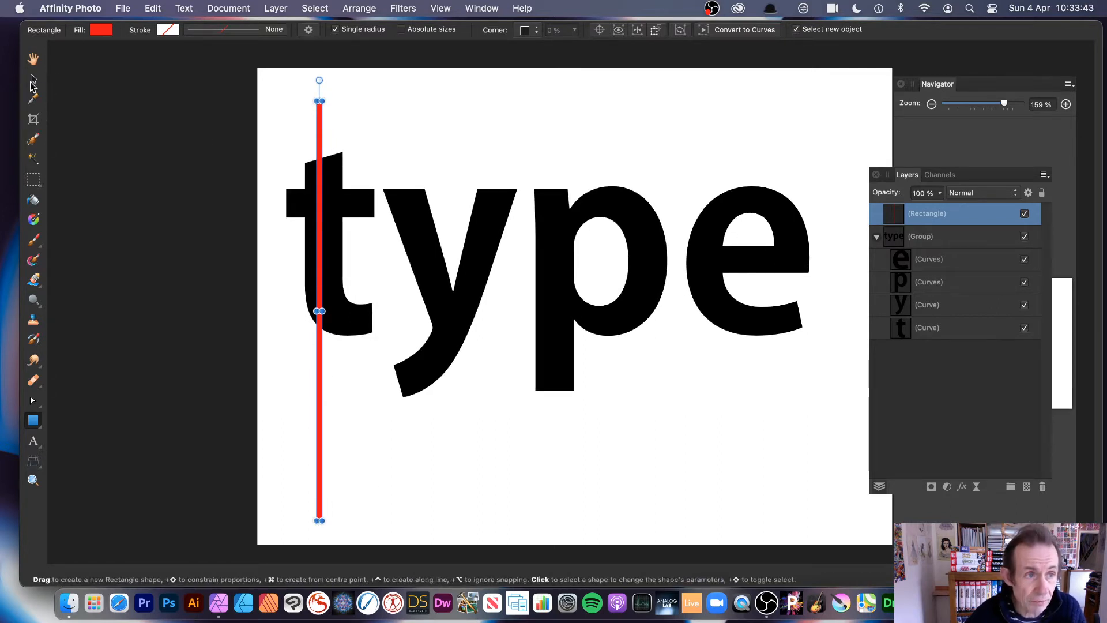
Make four copies of the red bar across the t and y, and move all five bars into the letter group above the letters
left_click(33, 82)
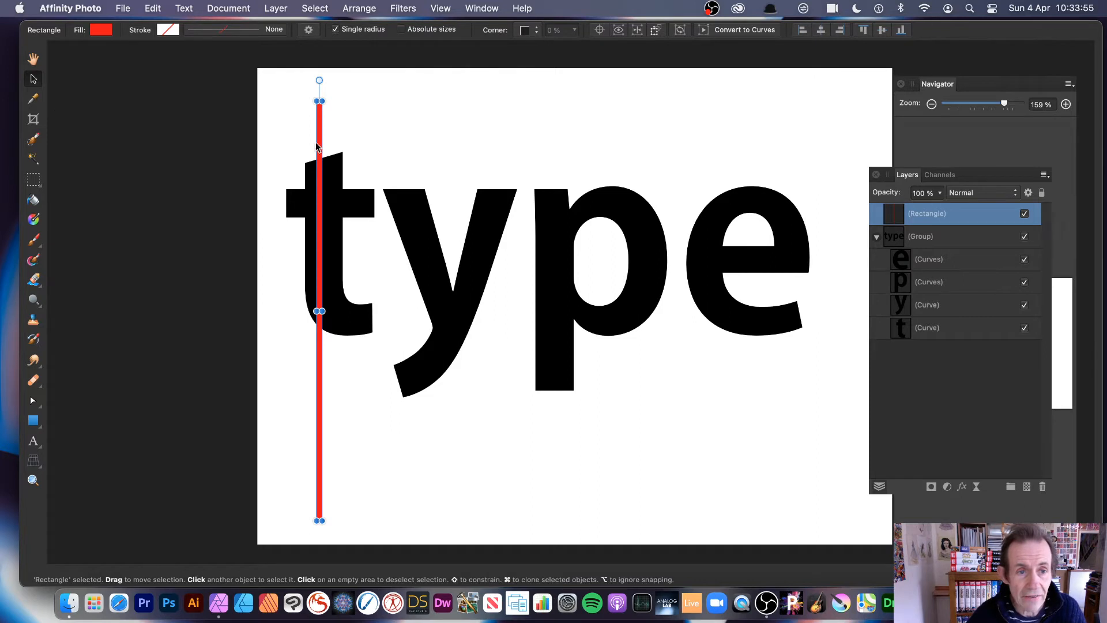
mouse_move(320, 148)
left_mouse_down()
mouse_move(332, 143)
mouse_move(295, 168)
mouse_move(403, 171)
left_mouse_up()
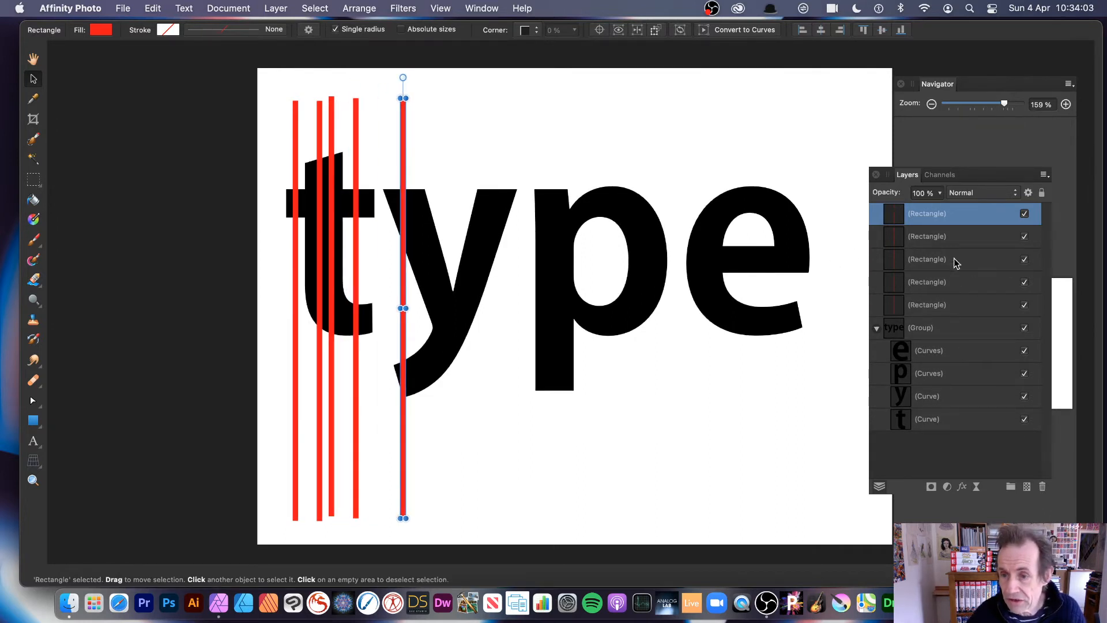
left_click(919, 305, "shift")
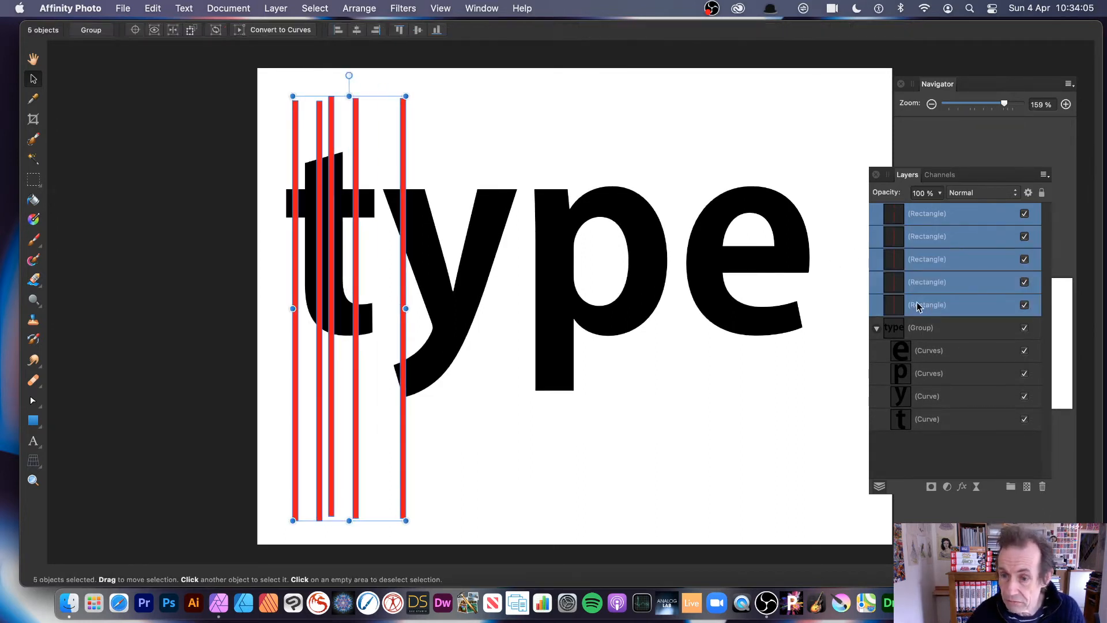
left_click_drag(919, 327, 920, 331)
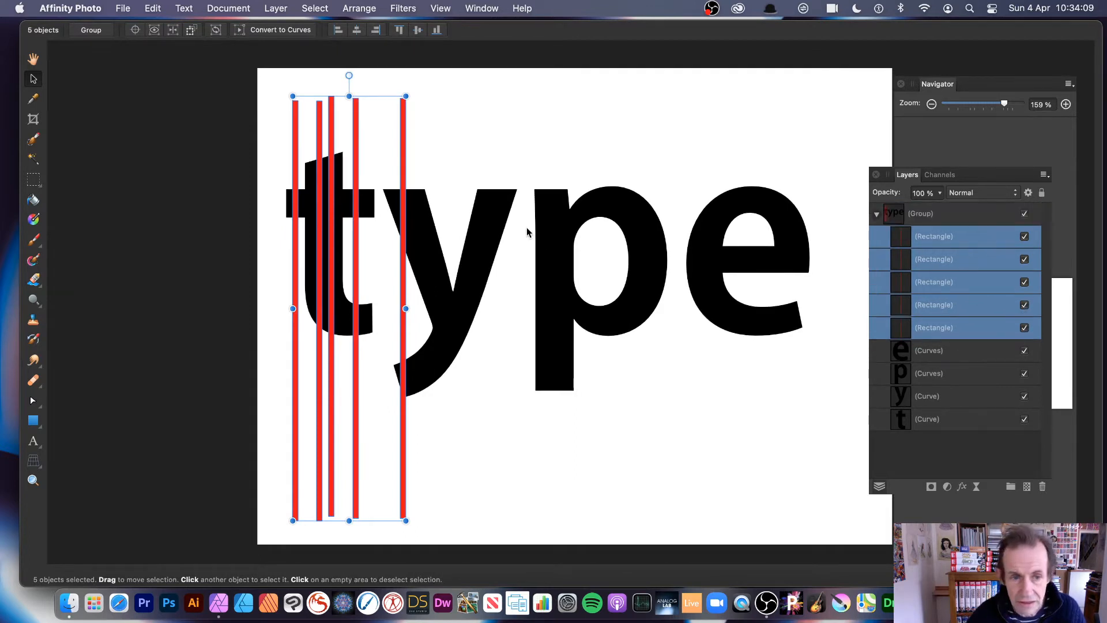
left_click(409, 156)
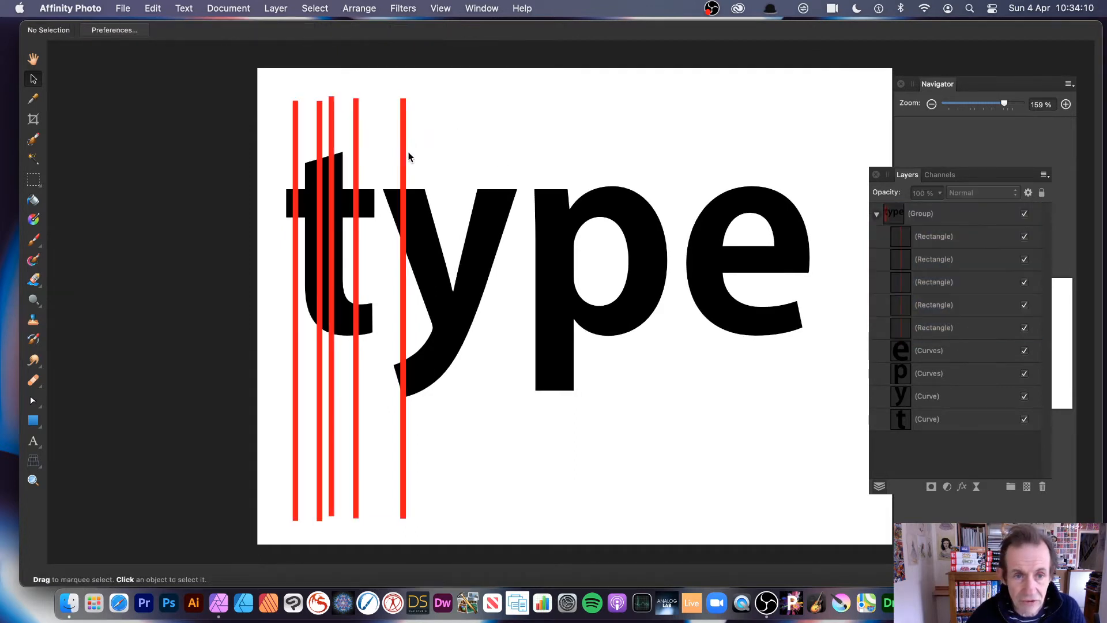
Duplicate the rightmost red bar twice inside the group, spacing the copies across the letter y
left_click(935, 216)
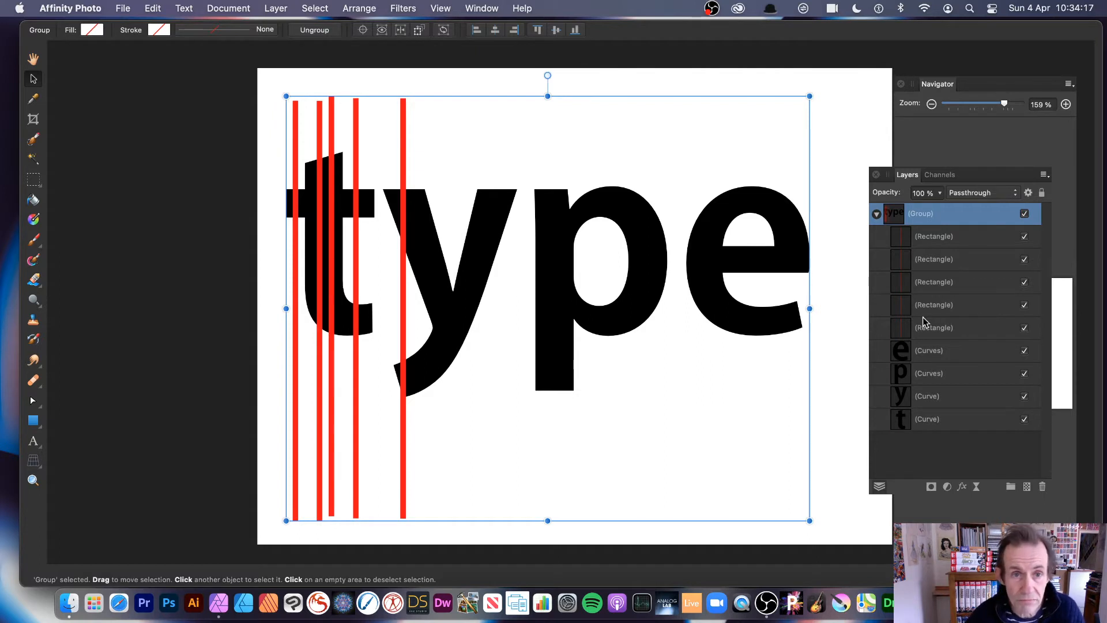
left_click(390, 139)
left_click(403, 141)
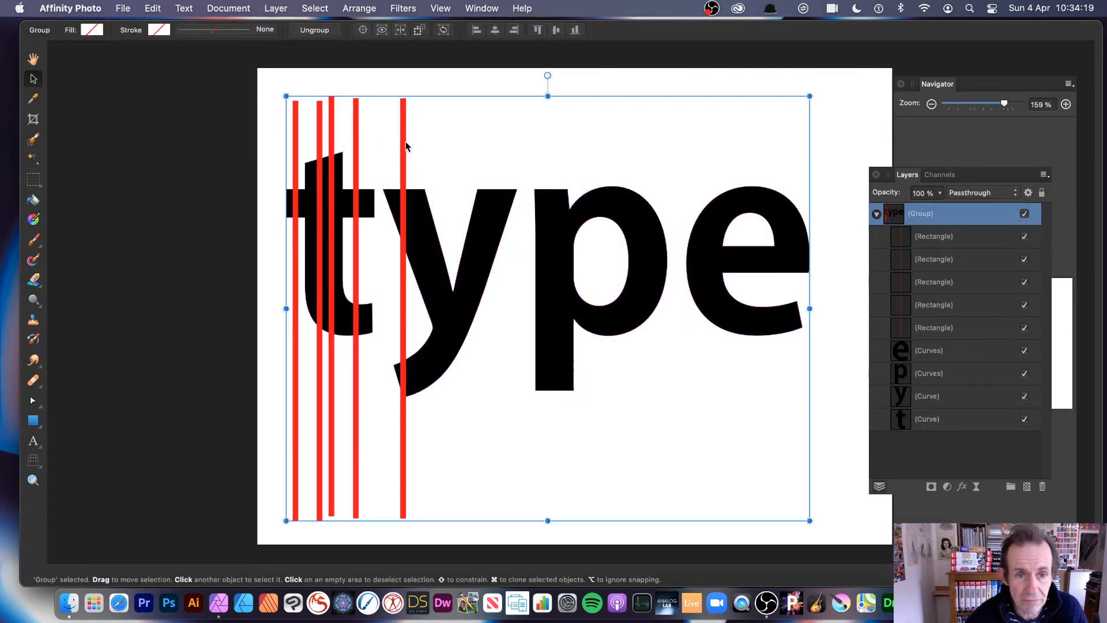
left_click(401, 147)
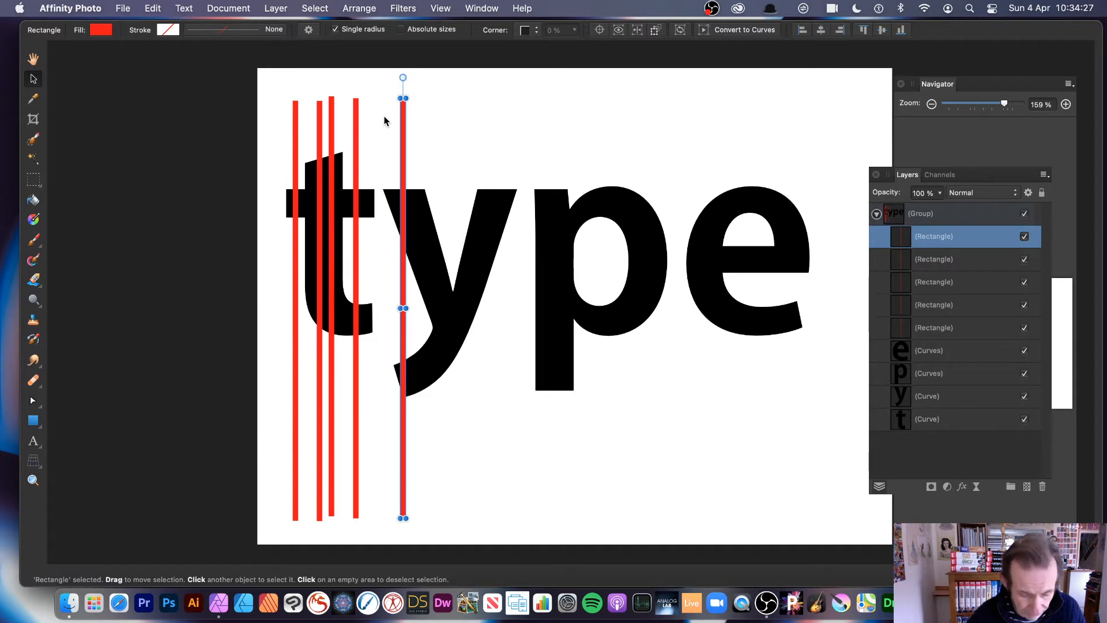
left_click_drag(402, 148, 423, 148)
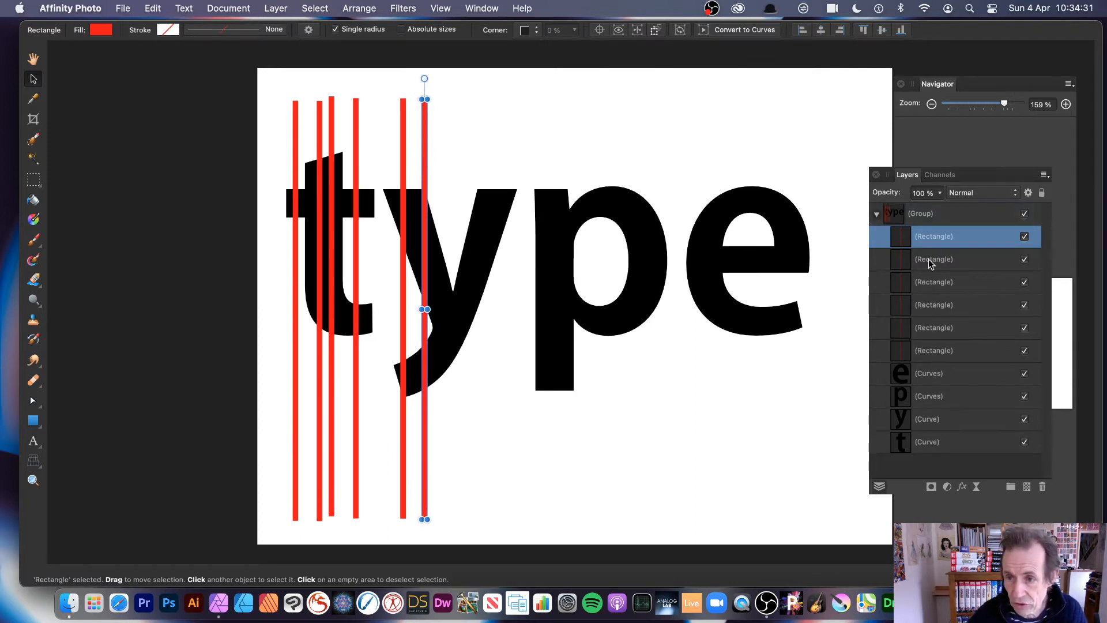
left_click_drag(424, 219, 446, 219)
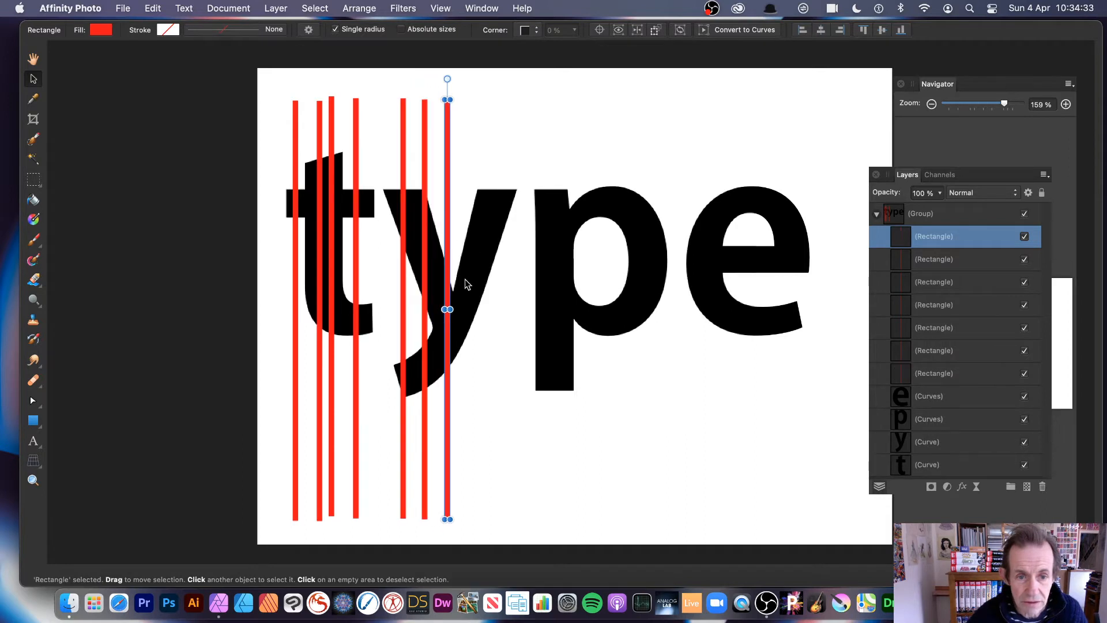
Continue duplicating red bars at irregular spacing across the y, p and e, widening two of them over the y
mouse_move(448, 309)
left_mouse_down()
mouse_move(470, 308)
mouse_move(472, 274)
mouse_move(558, 275)
mouse_move(547, 306)
mouse_move(558, 290)
left_mouse_up()
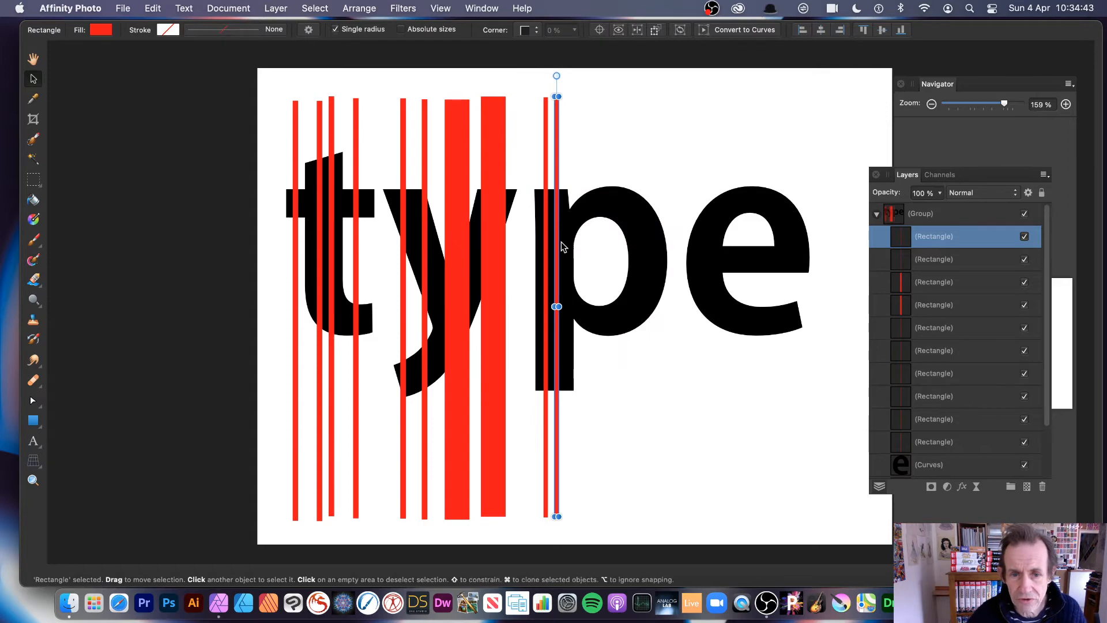
mouse_move(557, 241)
left_mouse_down()
mouse_move(665, 245)
mouse_move(649, 240)
mouse_move(721, 260)
mouse_move(761, 402)
mouse_move(756, 269)
left_mouse_up()
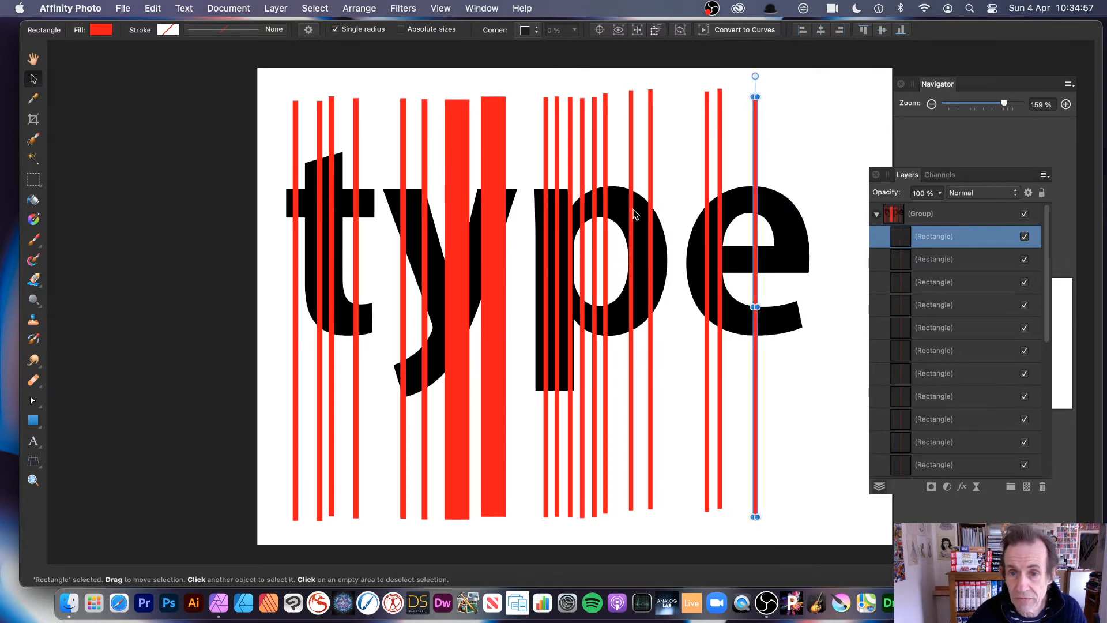
left_click_drag(752, 209, 801, 221)
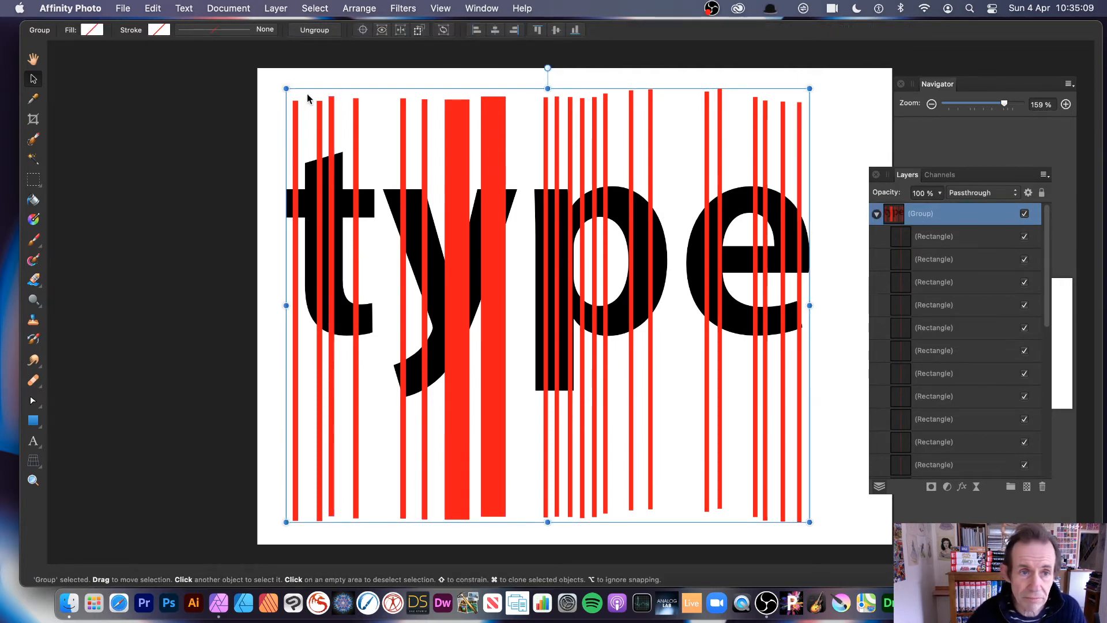
Scale the whole group of letters and bars down towards its lower-right corner
left_click_drag(286, 89, 378, 164)
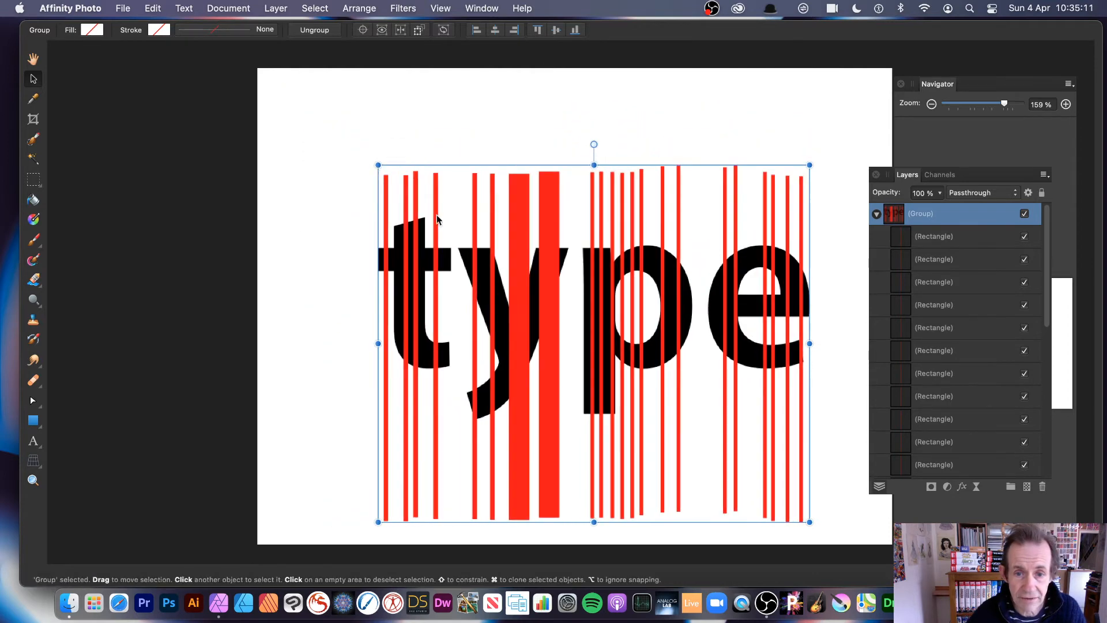
Move the group of letters and bars up and to the left so it sits nearer the page centre
left_click_drag(542, 278, 474, 224)
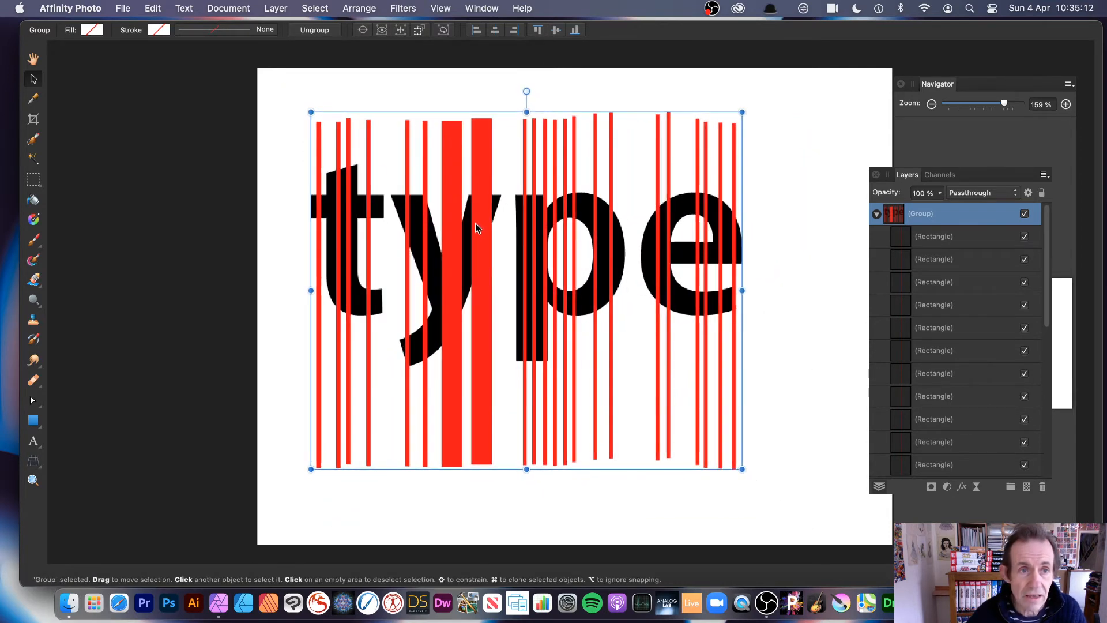
left_click(275, 8)
scroll(332, 507, "down", 1)
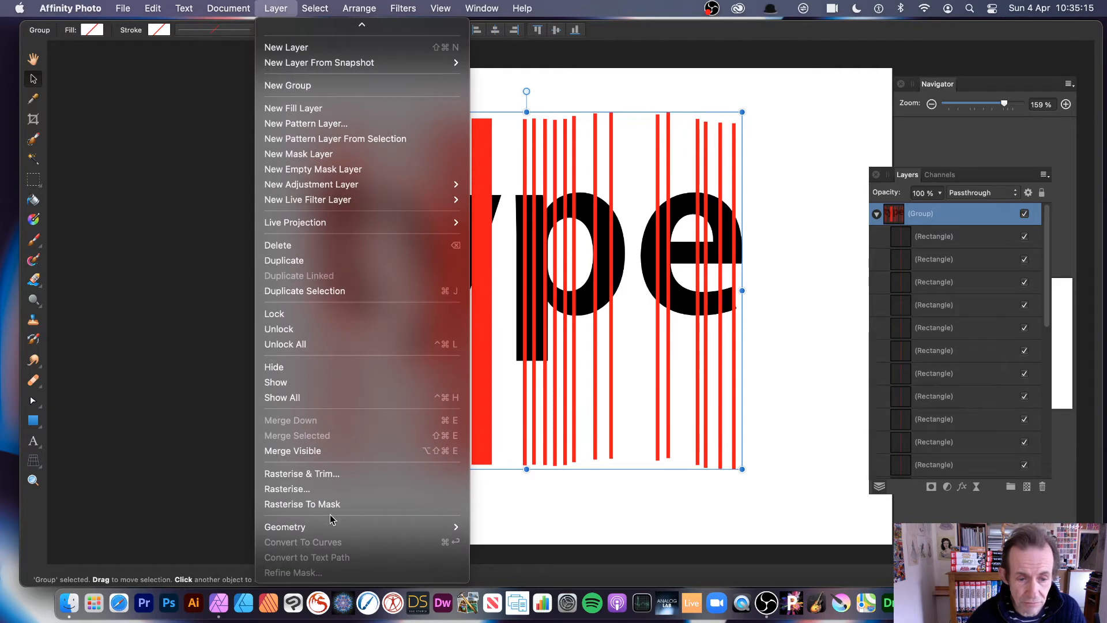
mouse_move(369, 526)
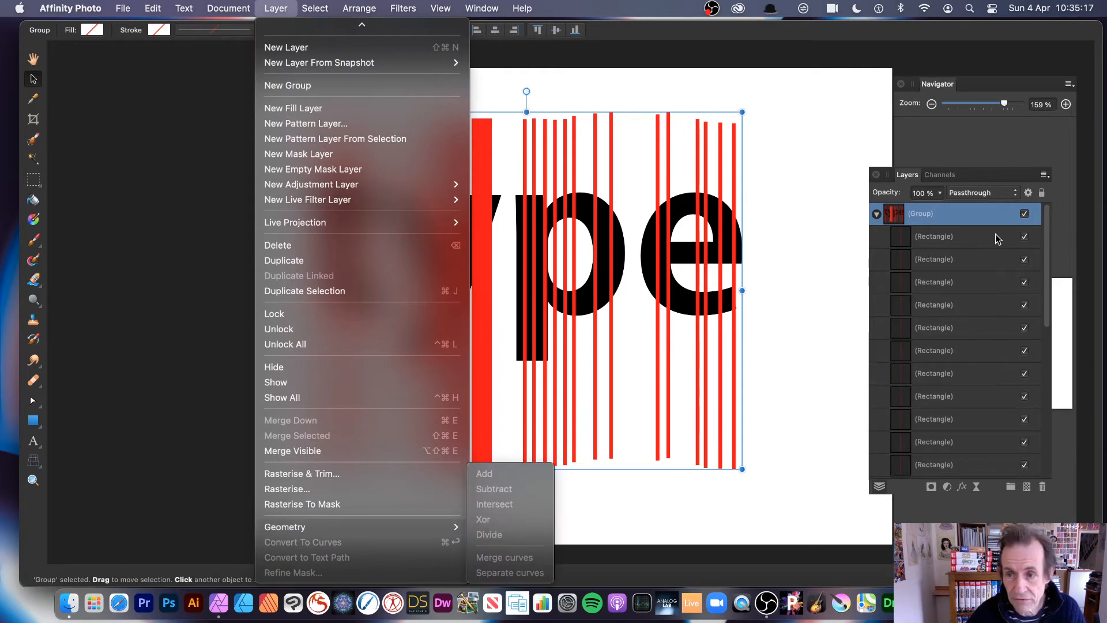
left_click(935, 238)
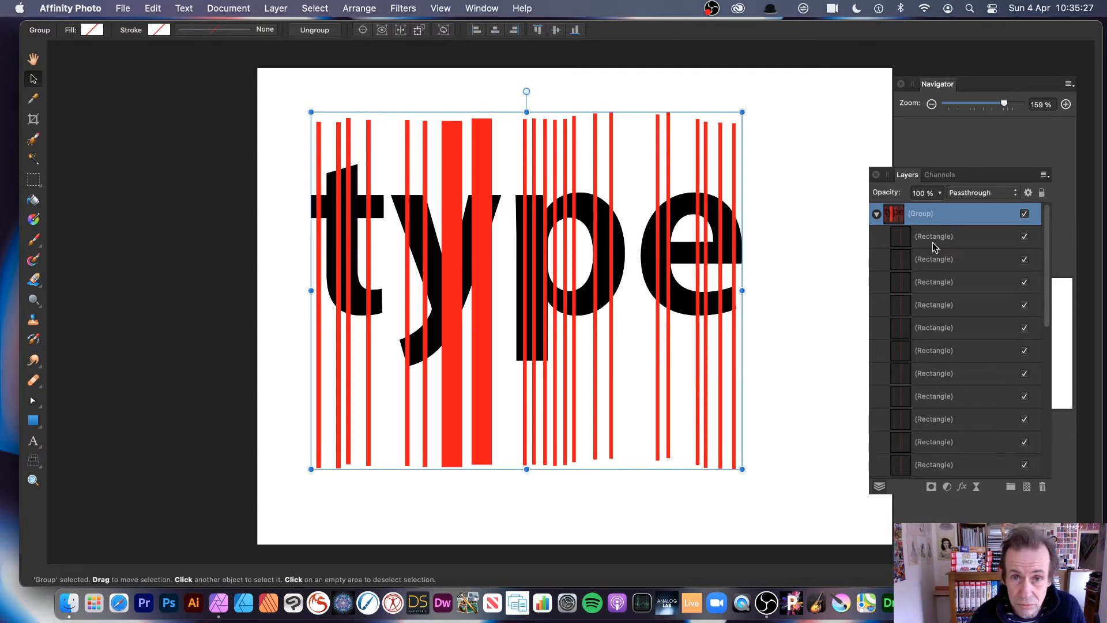
Select every rectangle and letter curve inside the group and split them at their overlaps with the Divide geometry operation
left_click(934, 246)
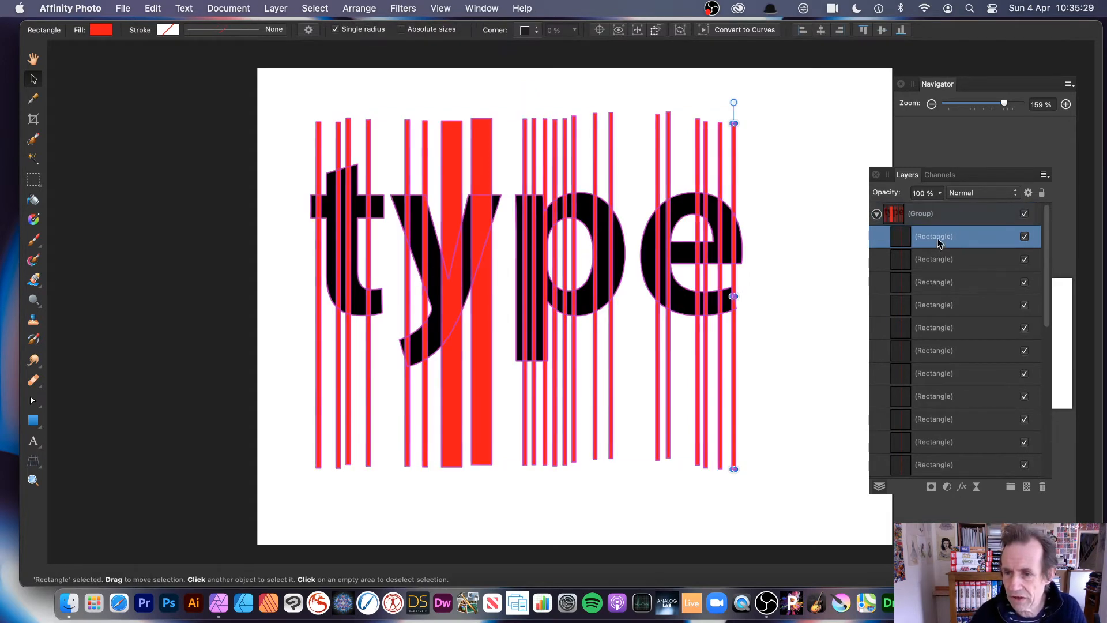
left_click_drag(1042, 240, 1041, 447)
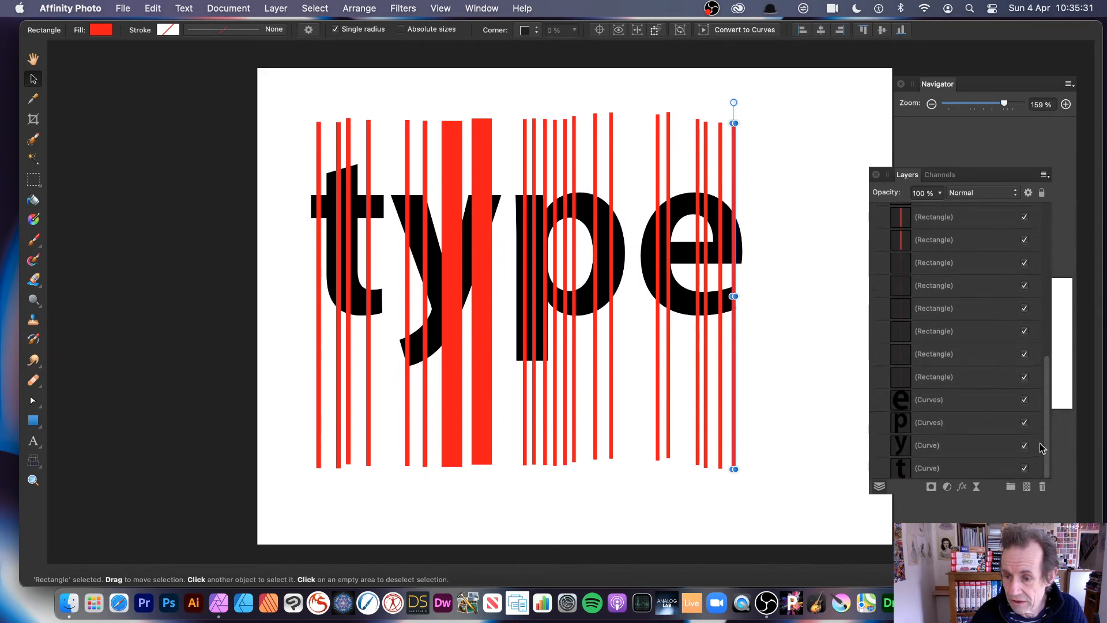
left_click(947, 472, "shift")
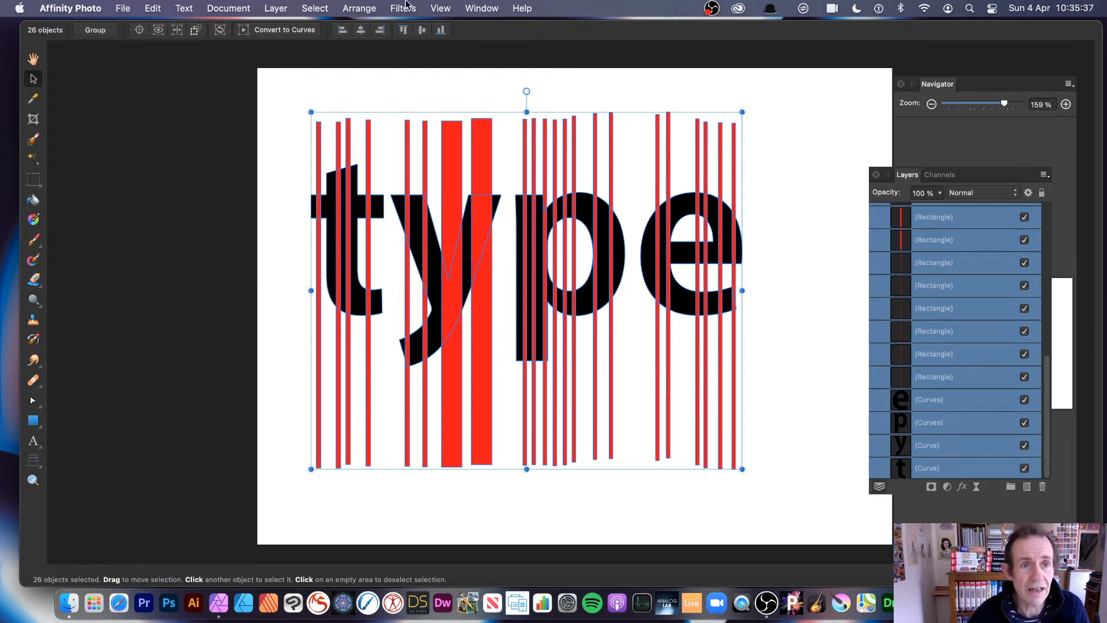
left_click(274, 8)
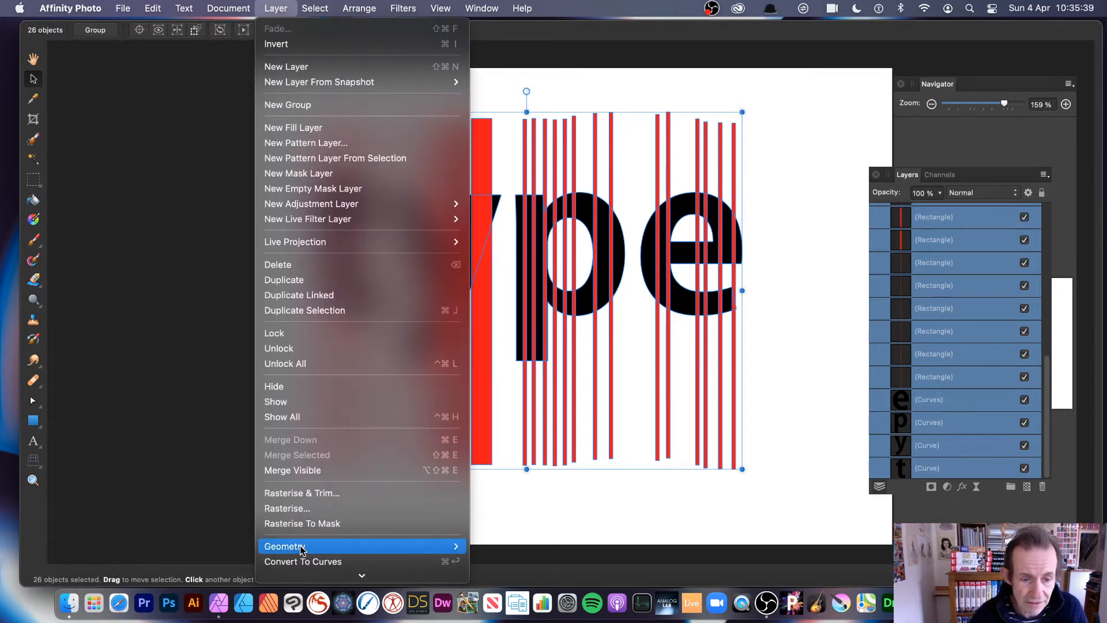
mouse_move(453, 546)
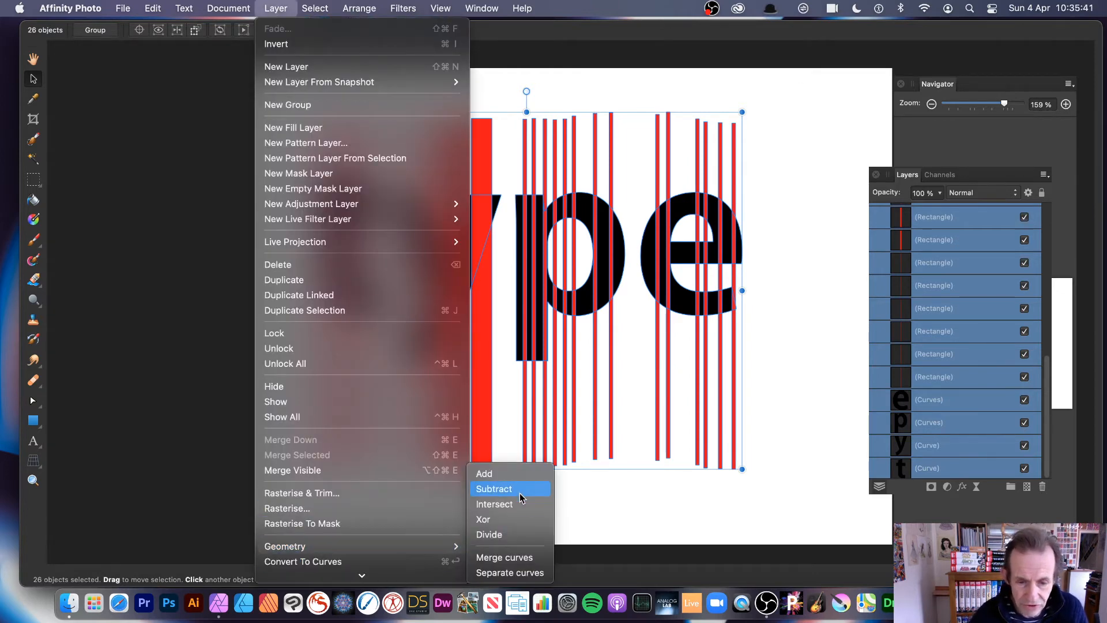
left_click(509, 542)
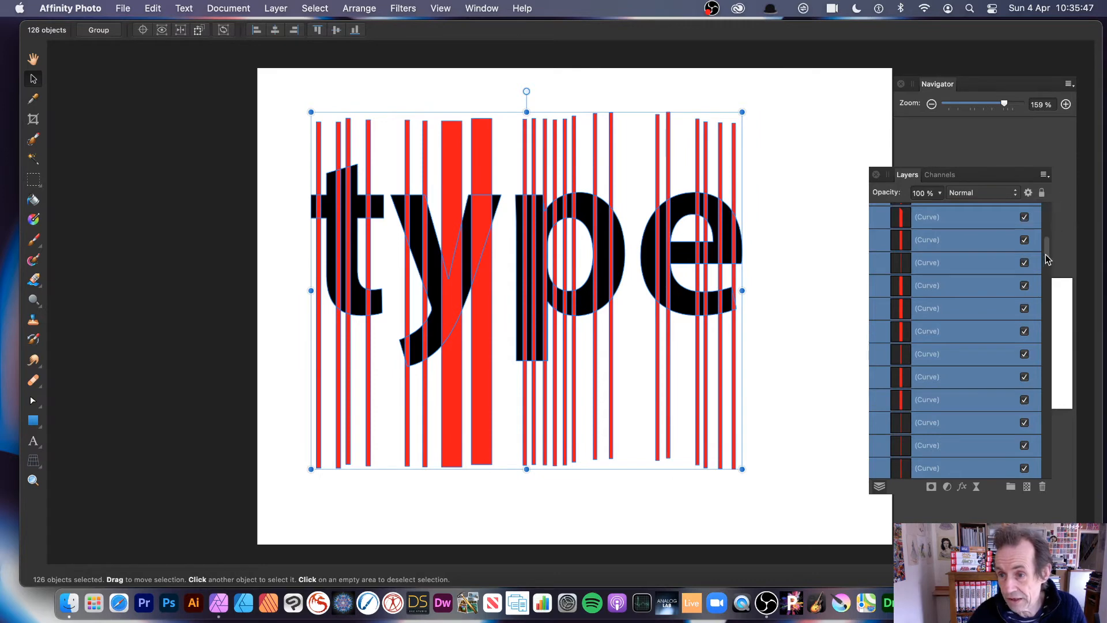
scroll(1048, 260, "up", 10)
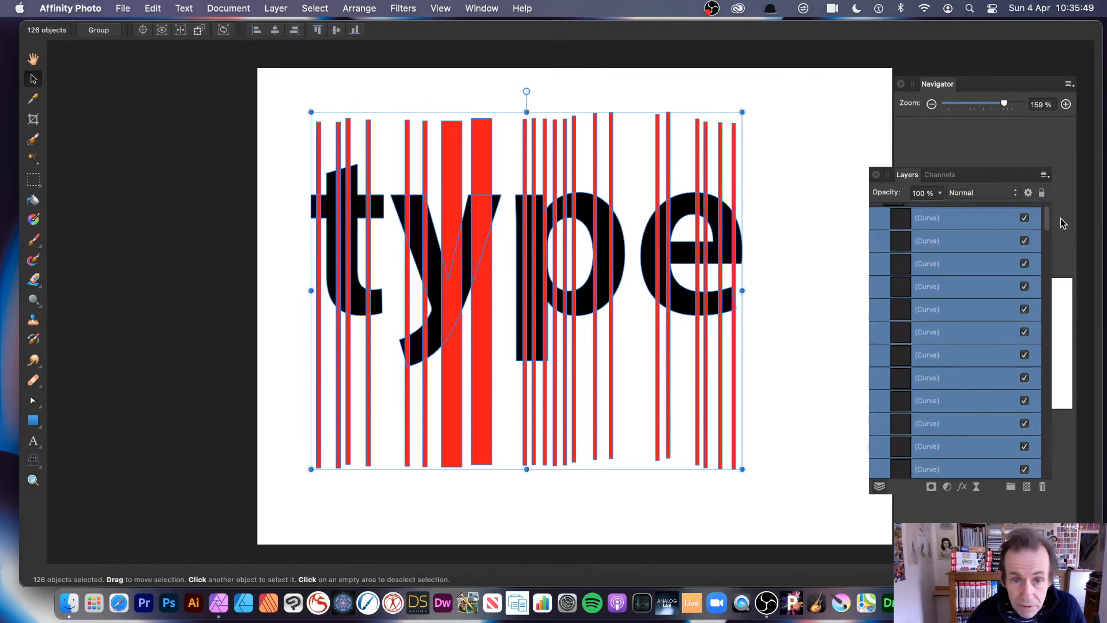
scroll(1060, 218, "up", 2)
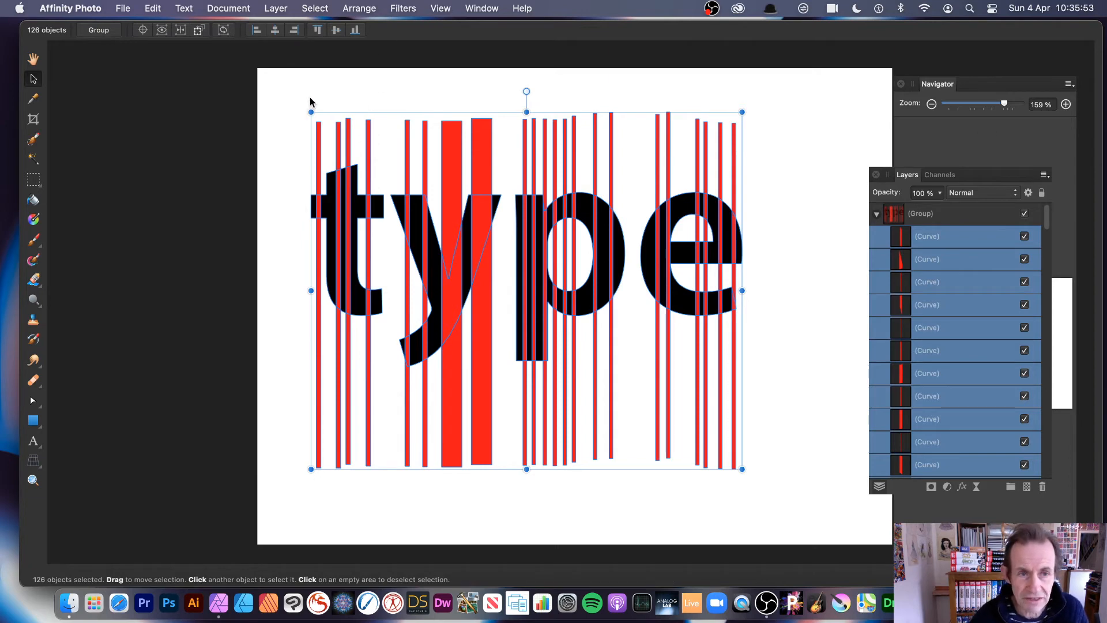
Pull apart divided red pieces around the y, moving the thin and wide upper pieces up and a small piece left
left_click(405, 145)
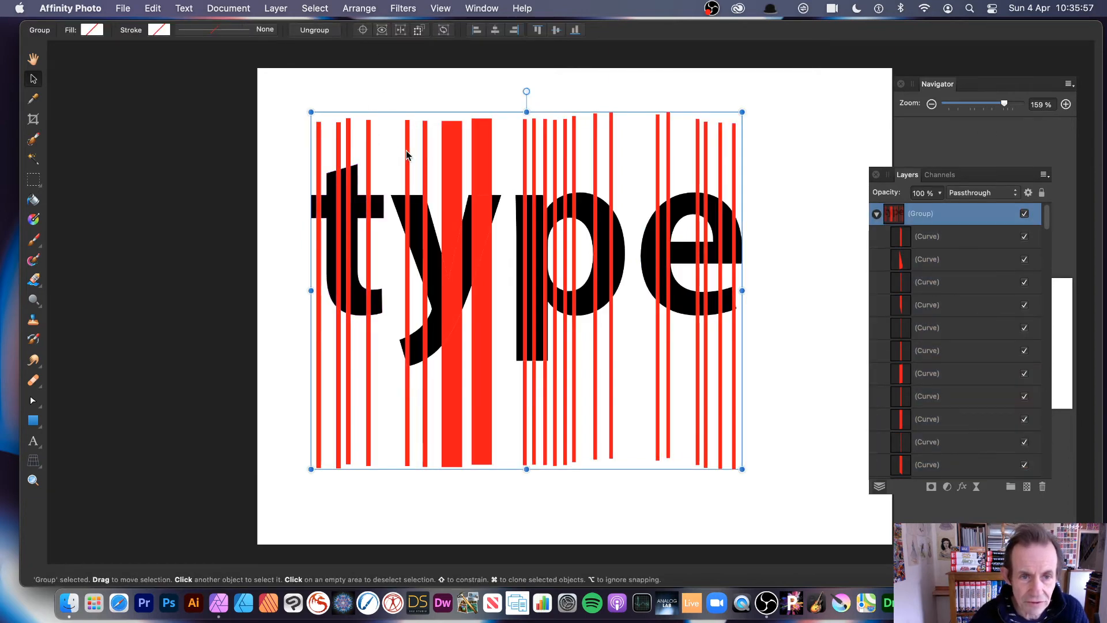
double_click(405, 155)
left_click_drag(406, 144, 402, 118)
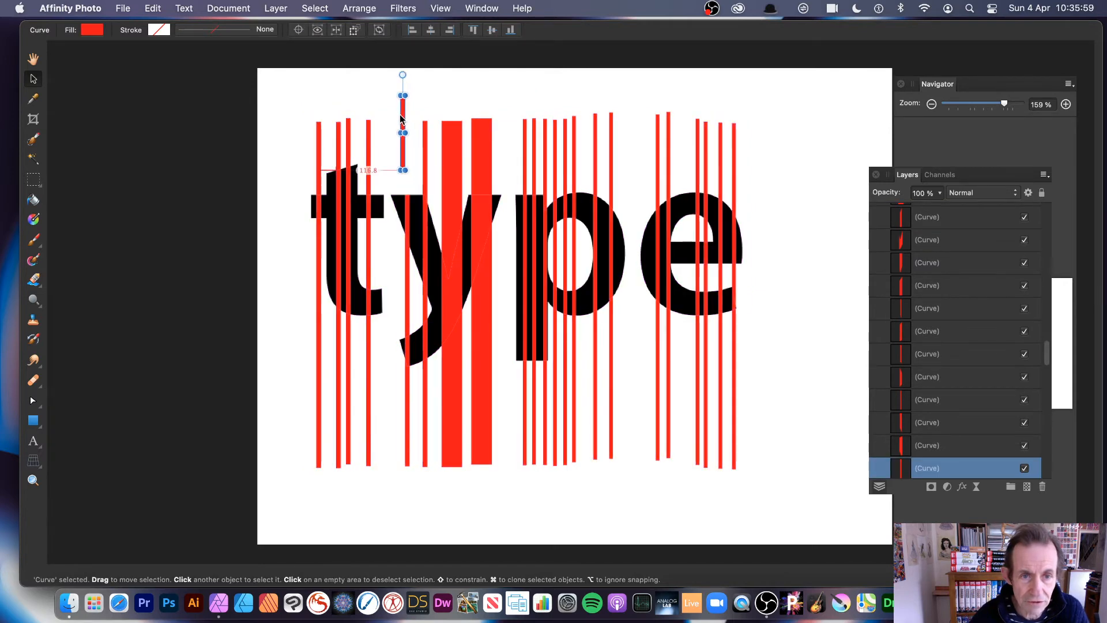
left_click(399, 227)
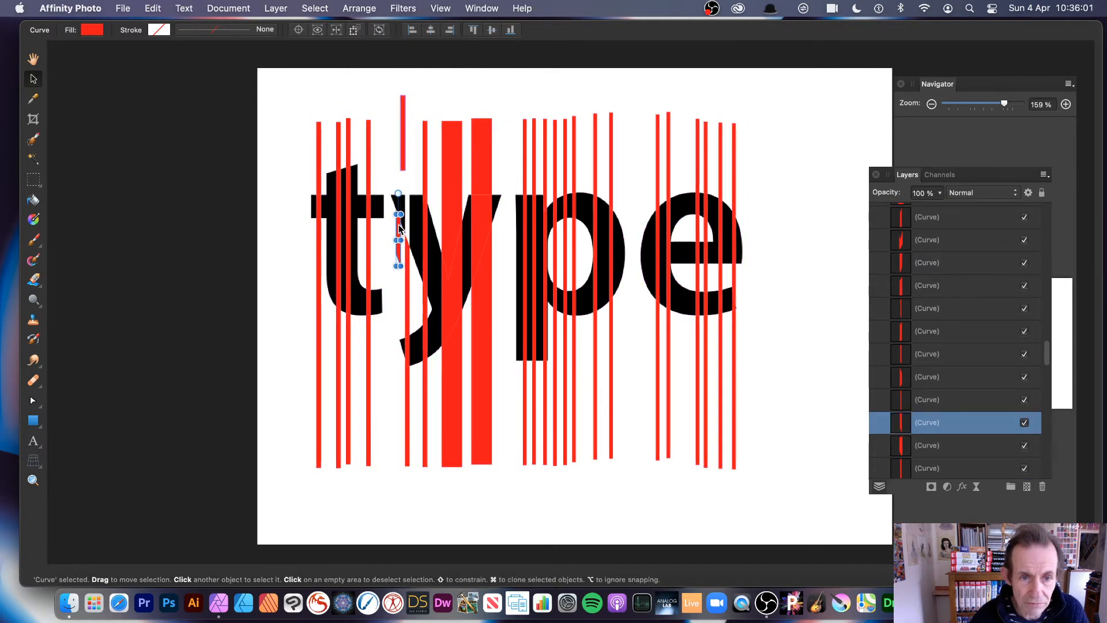
left_click_drag(399, 227, 387, 239)
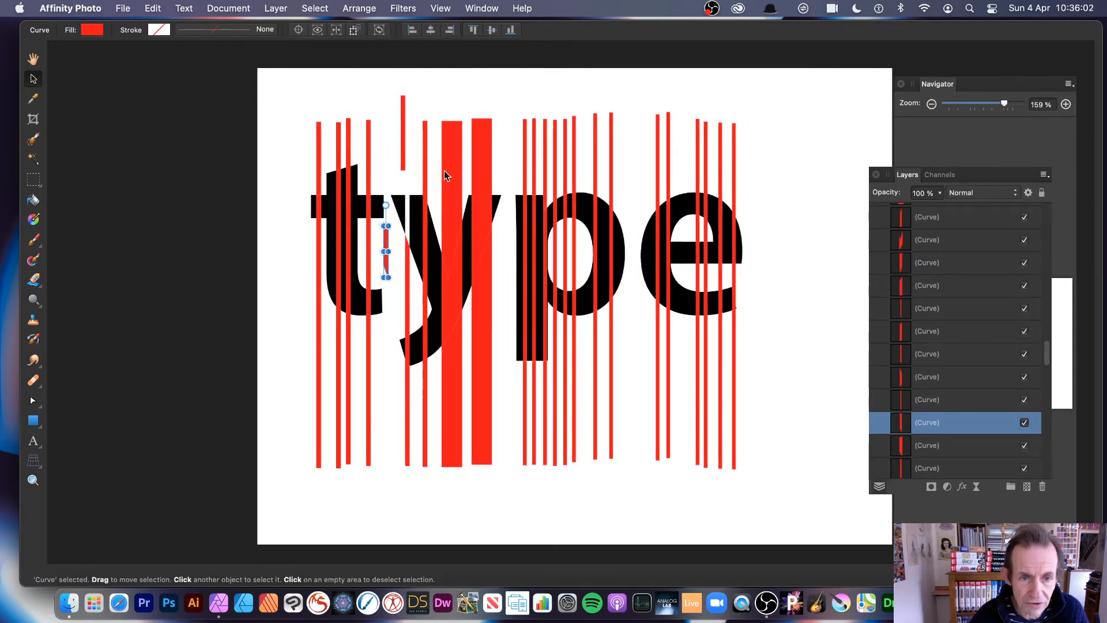
left_click(451, 242)
left_click_drag(444, 271, 447, 164)
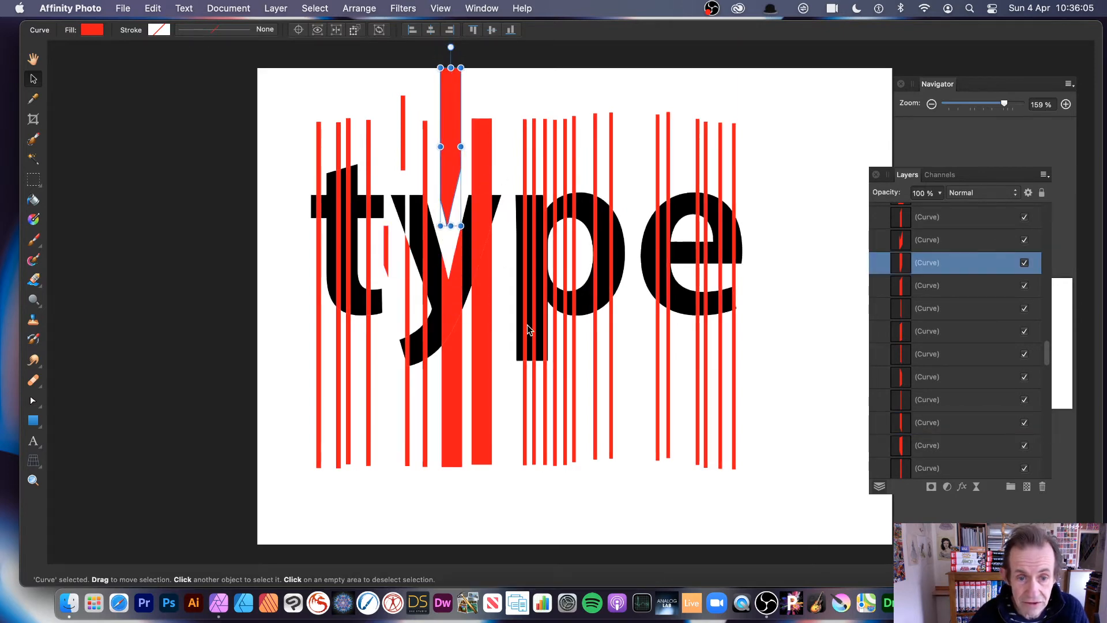
Shift more divided red pieces, separating the second wide bar over the y and lifting thin pieces above the p and e
left_click_drag(482, 345, 483, 382)
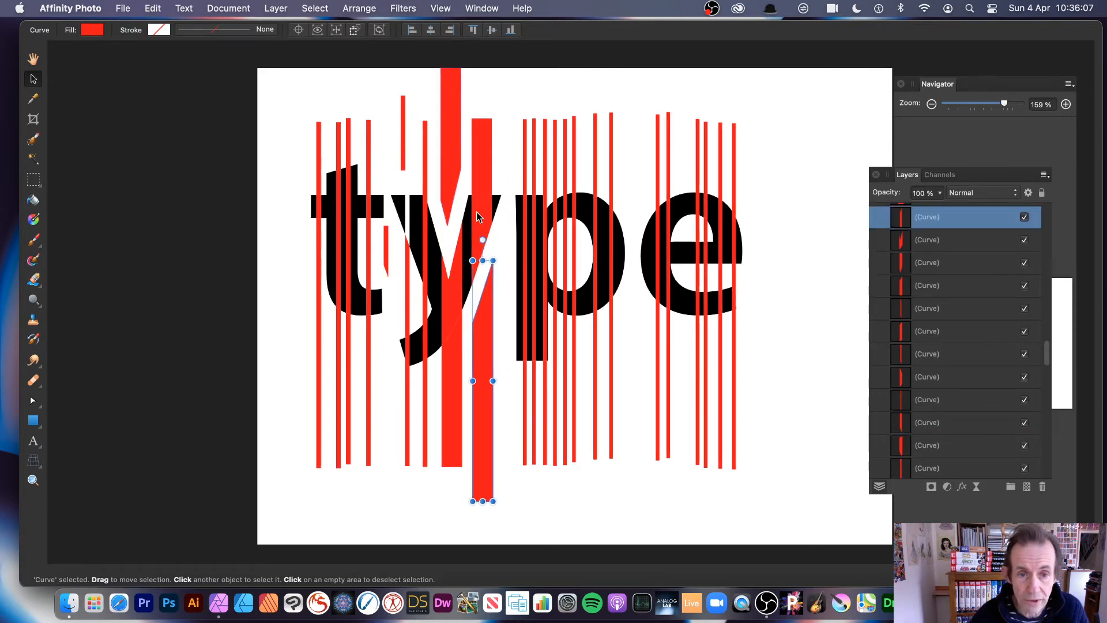
left_click_drag(480, 211, 481, 223)
left_click_drag(483, 172, 545, 162)
left_click(523, 158)
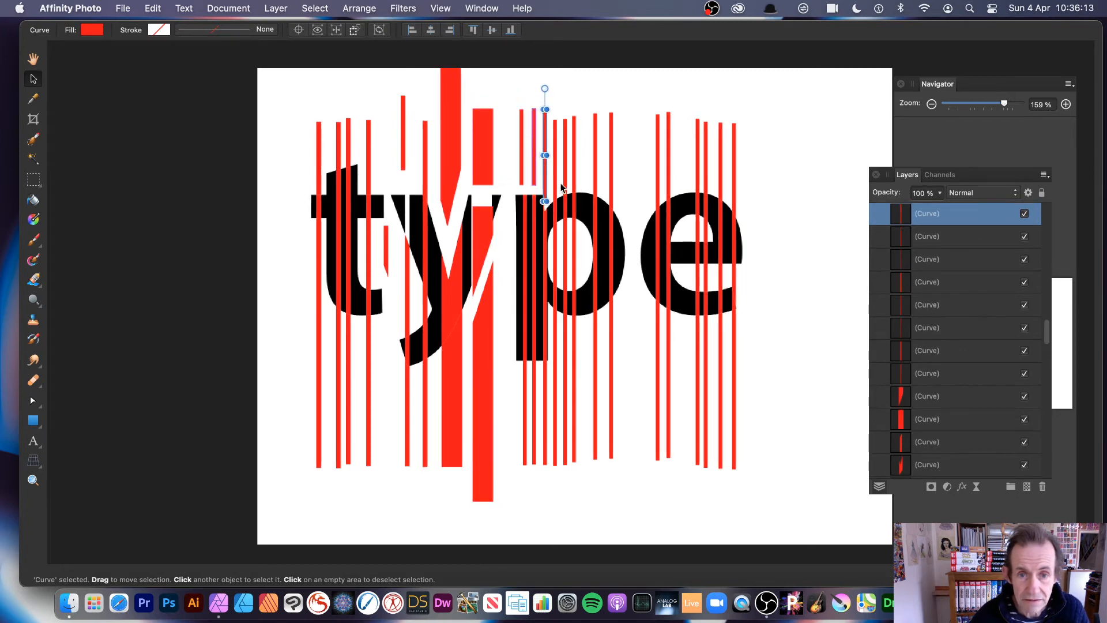
left_click_drag(656, 188, 646, 161)
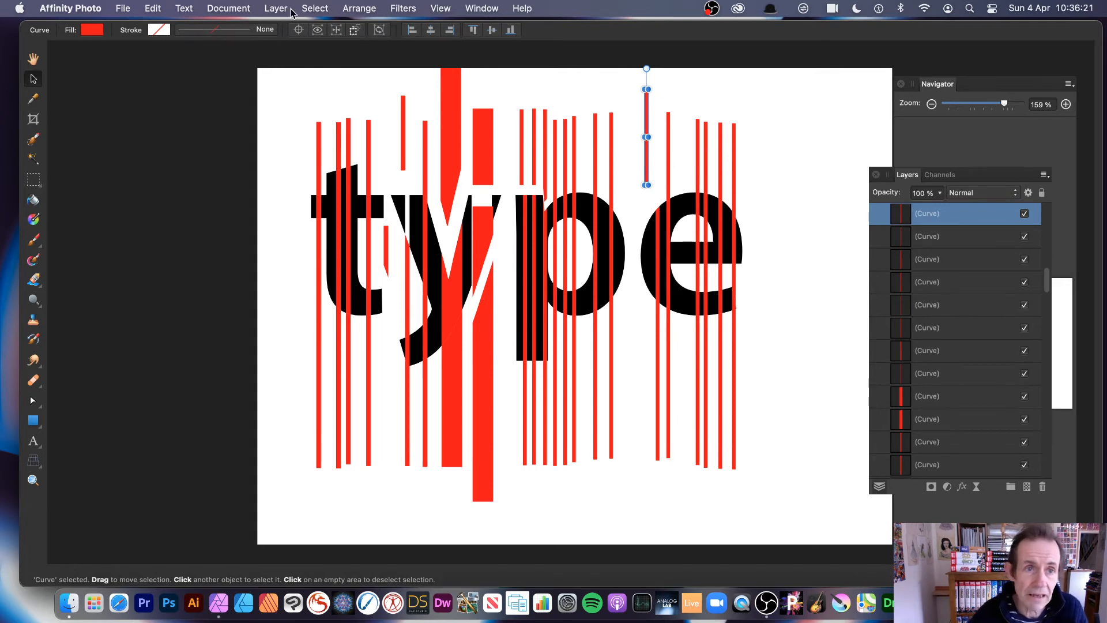
left_click(315, 8)
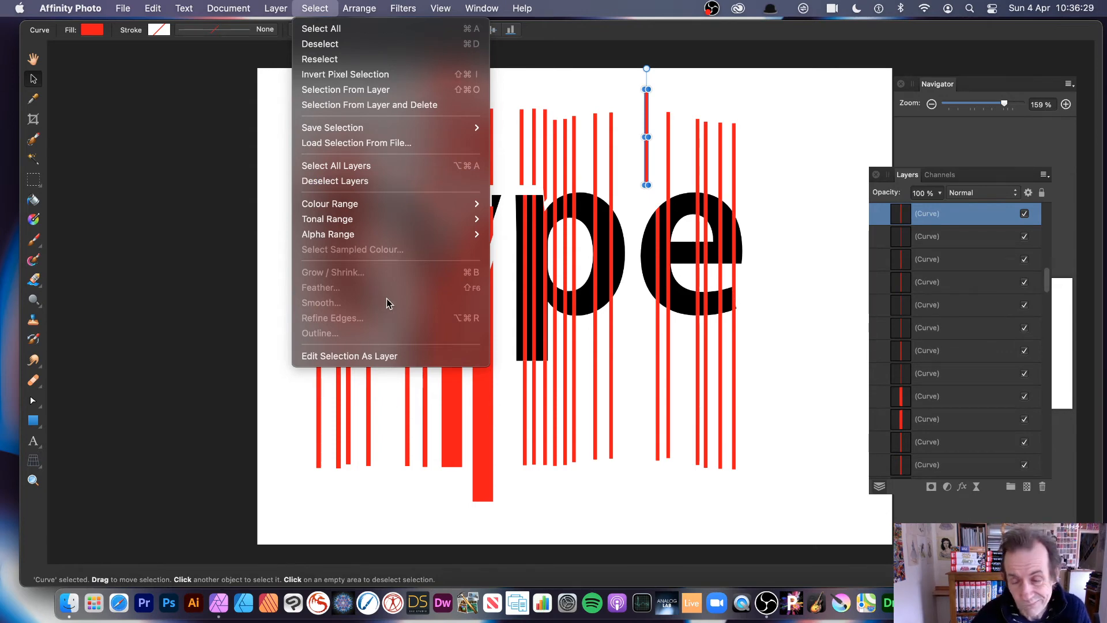
mouse_move(88, 2)
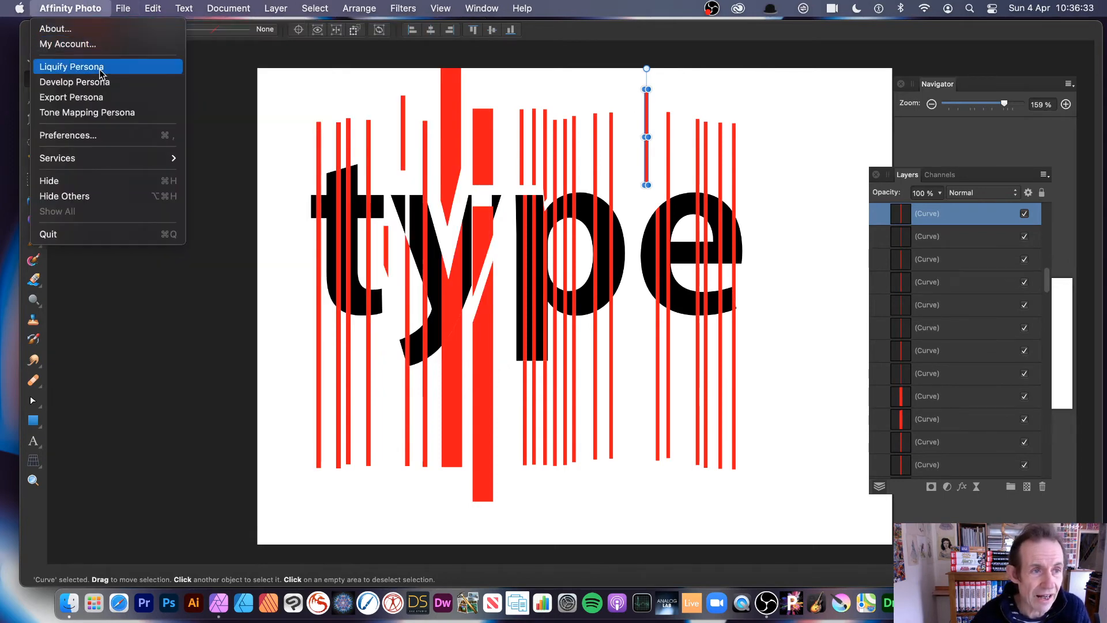
left_click(233, 180)
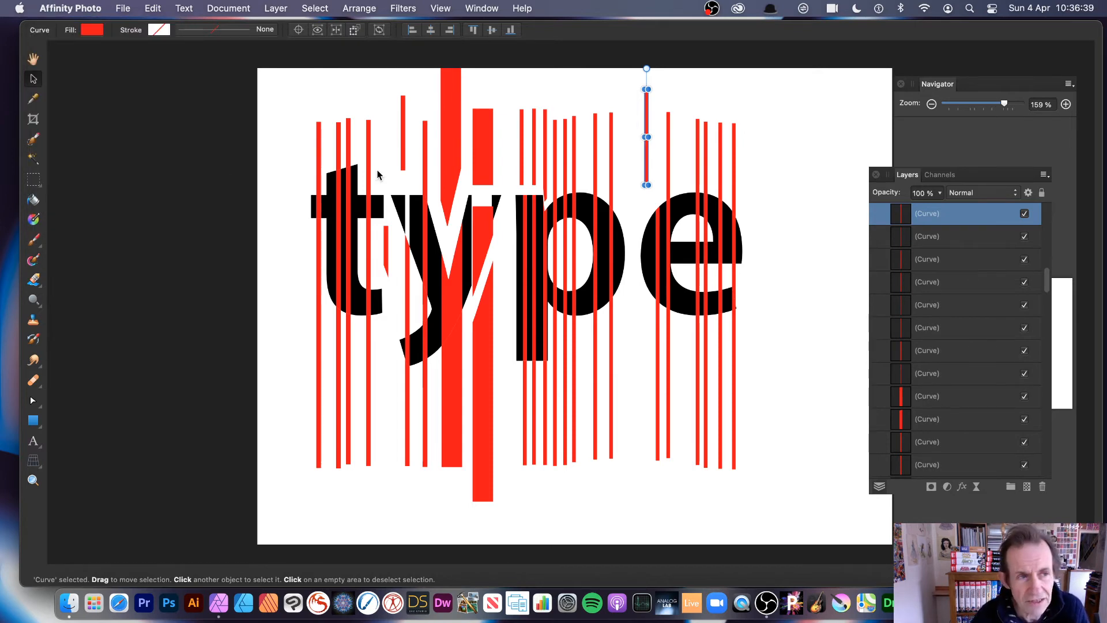
left_click(75, 7)
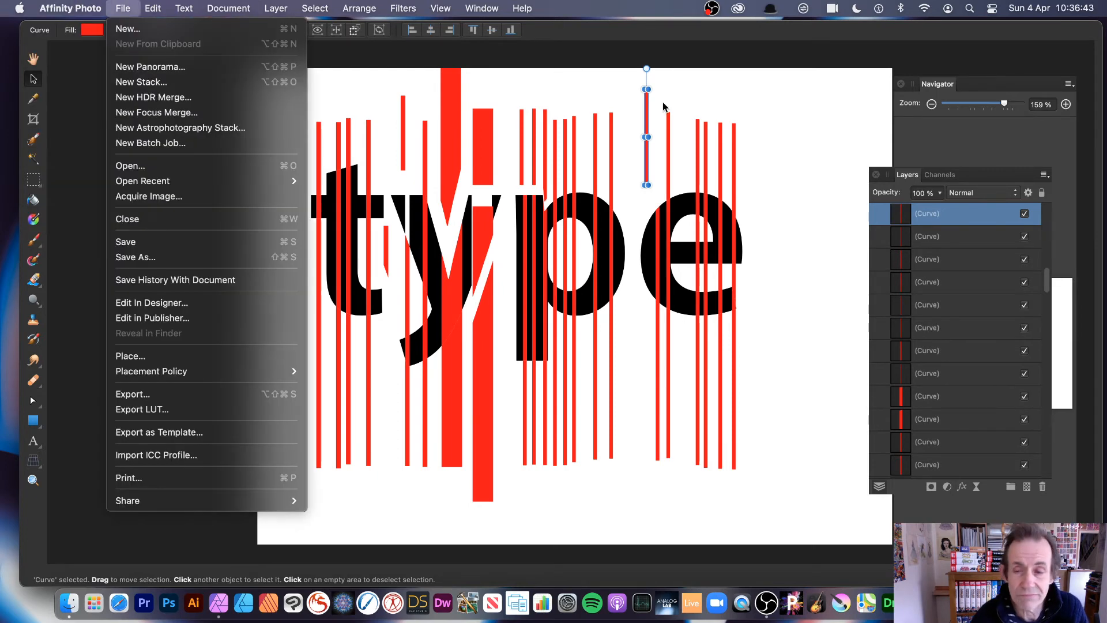
left_click(778, 111)
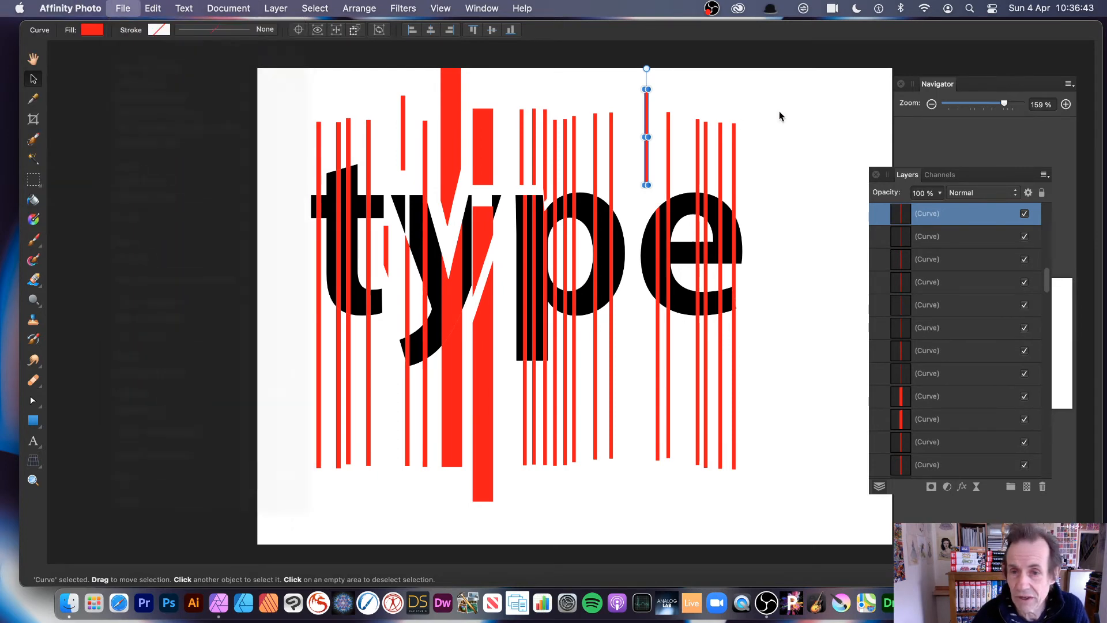
Lift the short red bar pieces above the far side of the letter e
left_click(705, 150)
mouse_move(721, 146)
left_mouse_down()
mouse_move(718, 131)
mouse_move(733, 146)
left_mouse_up()
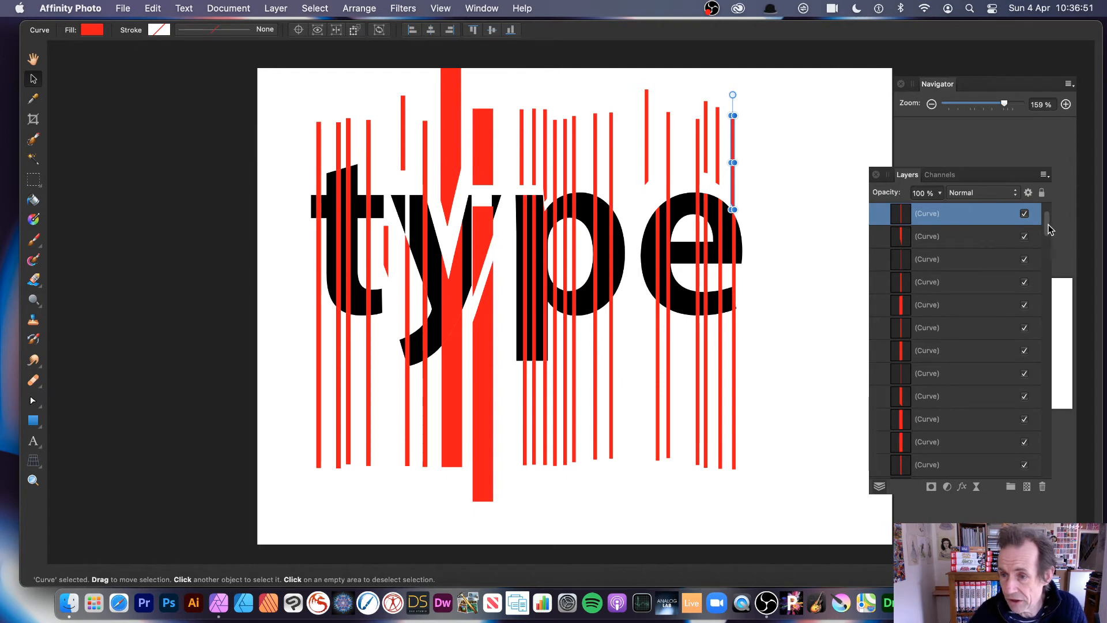
Select all the red curve pieces in the group and delete them, leaving only the black letter slices
left_click_drag(1048, 226, 1046, 214)
left_click(944, 239)
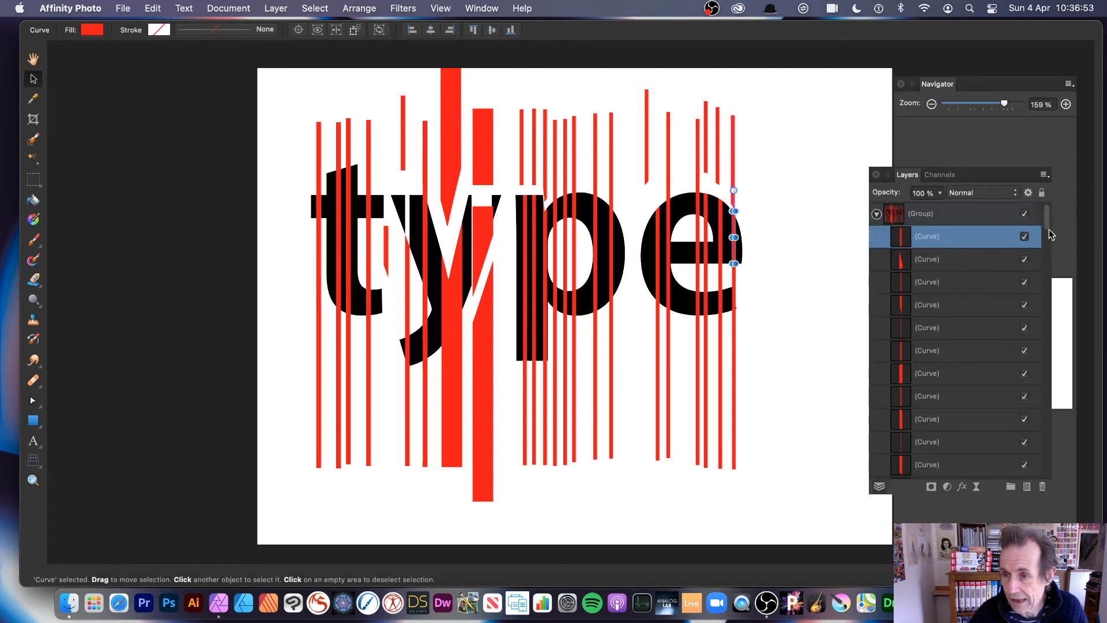
scroll(1054, 242, "down", 10)
mouse_move(1057, 370)
left_mouse_down()
mouse_move(1053, 490)
mouse_move(1043, 398)
left_mouse_up()
left_click(941, 339, "shift")
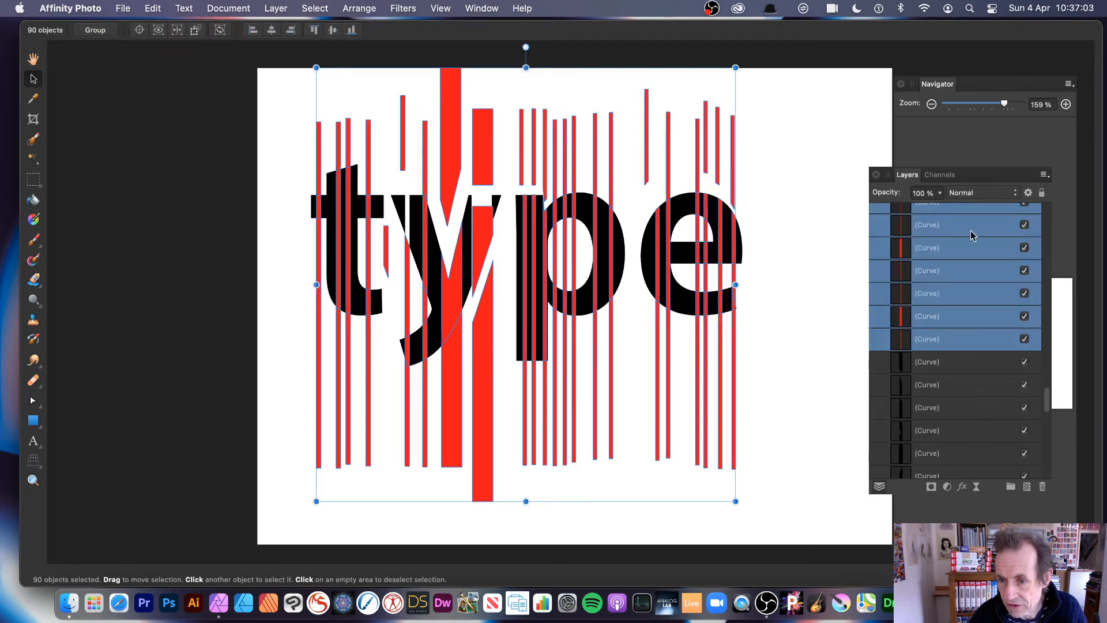
left_click(1044, 486)
left_click(269, 141)
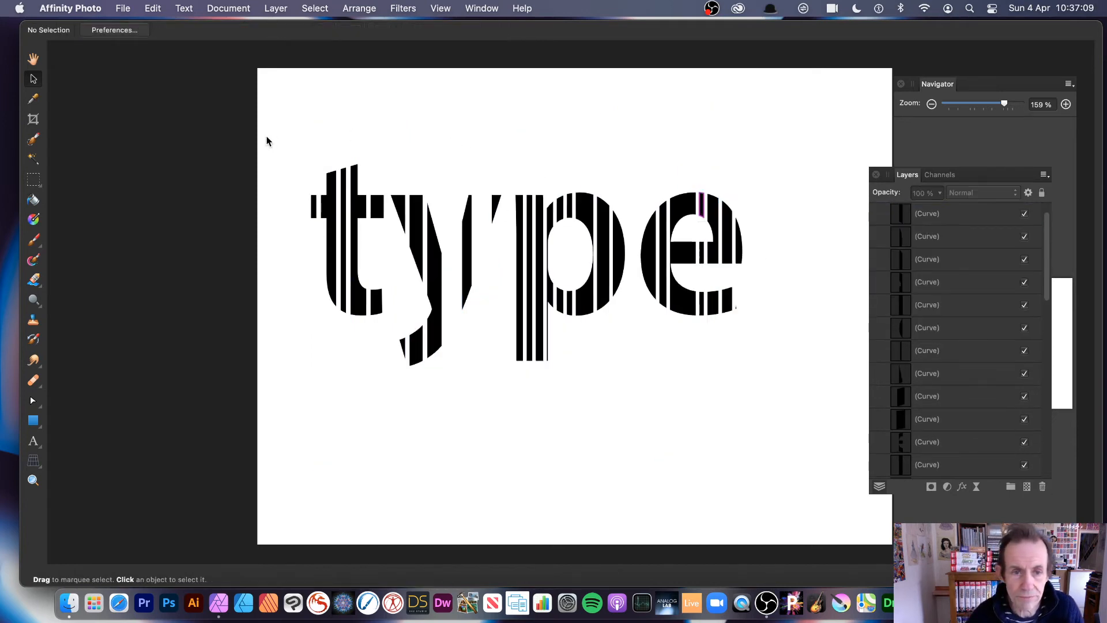
Select the whole striped letter group and enlarge it towards the lower right, keeping its proportions, and deselect it
left_click_drag(270, 124, 828, 474)
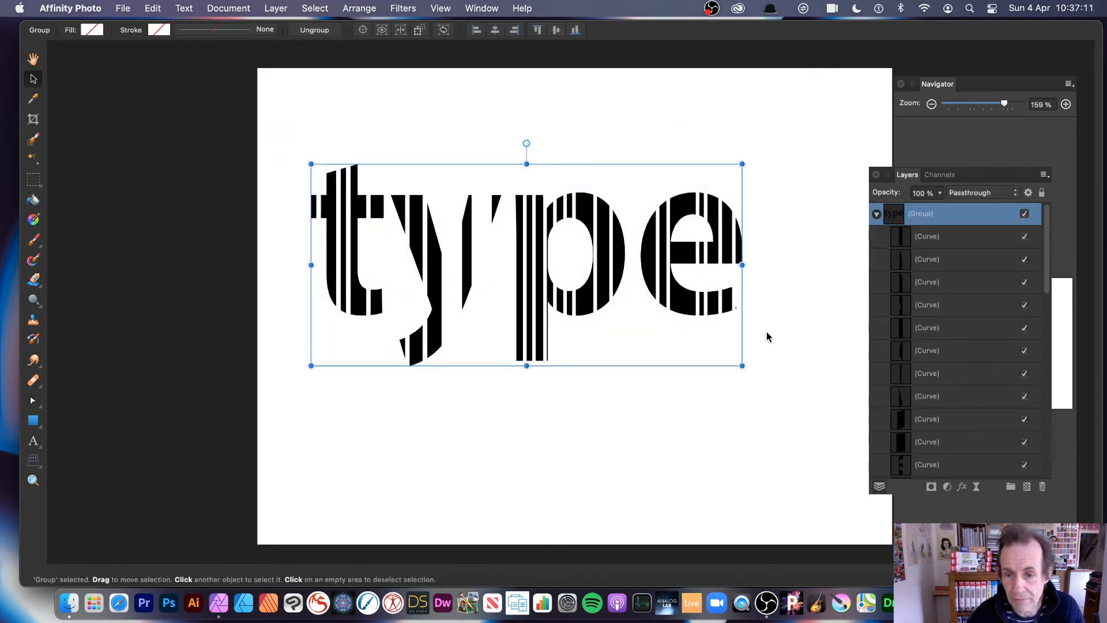
left_click_drag(736, 367, 811, 406)
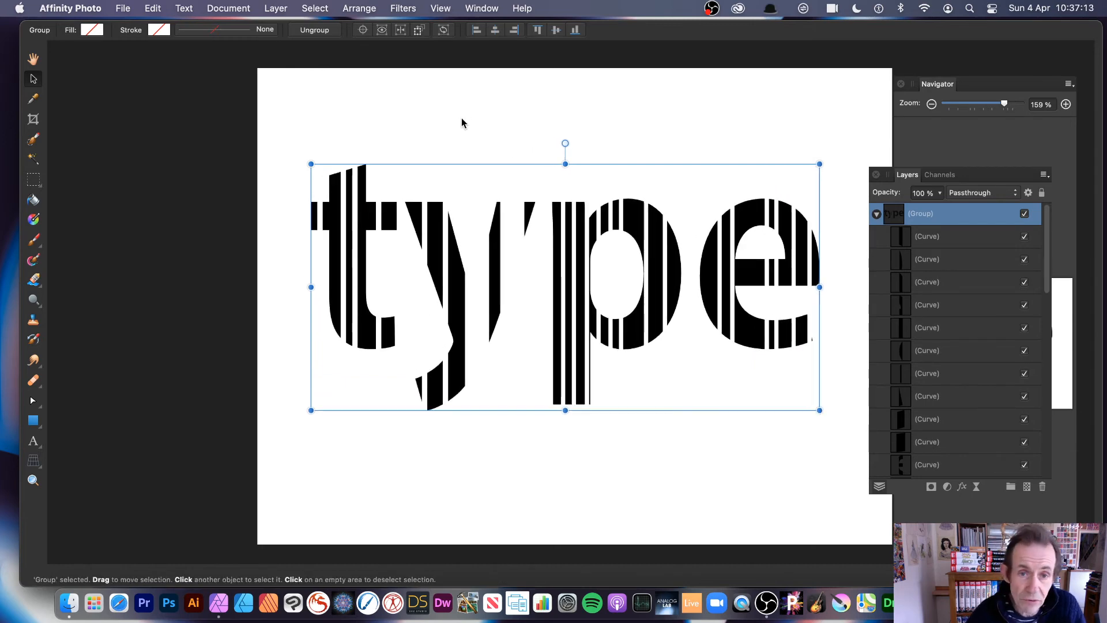
left_click(316, 86)
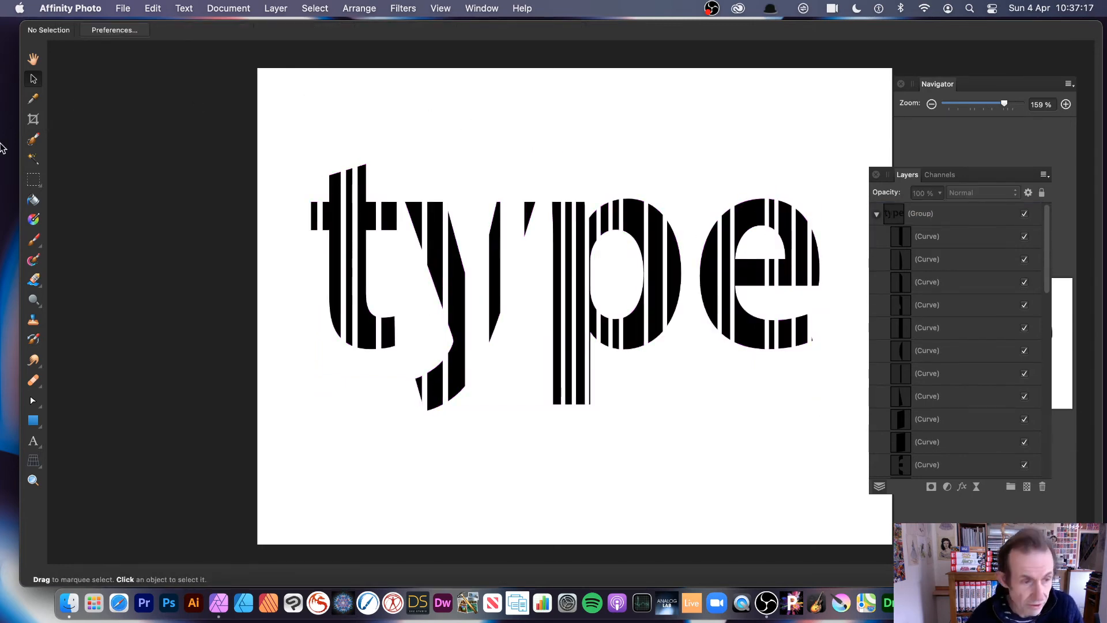
Draw a thin horizontal red rectangle across the middle of the whole word and duplicate it just below
left_click(33, 422)
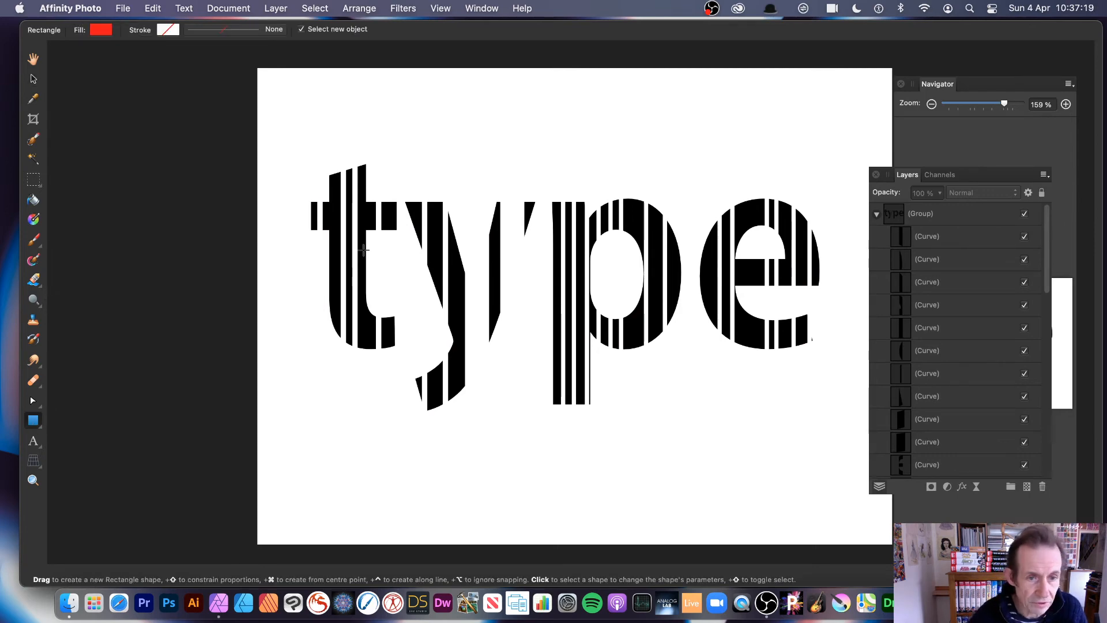
left_click_drag(289, 254, 851, 262)
left_click(33, 79)
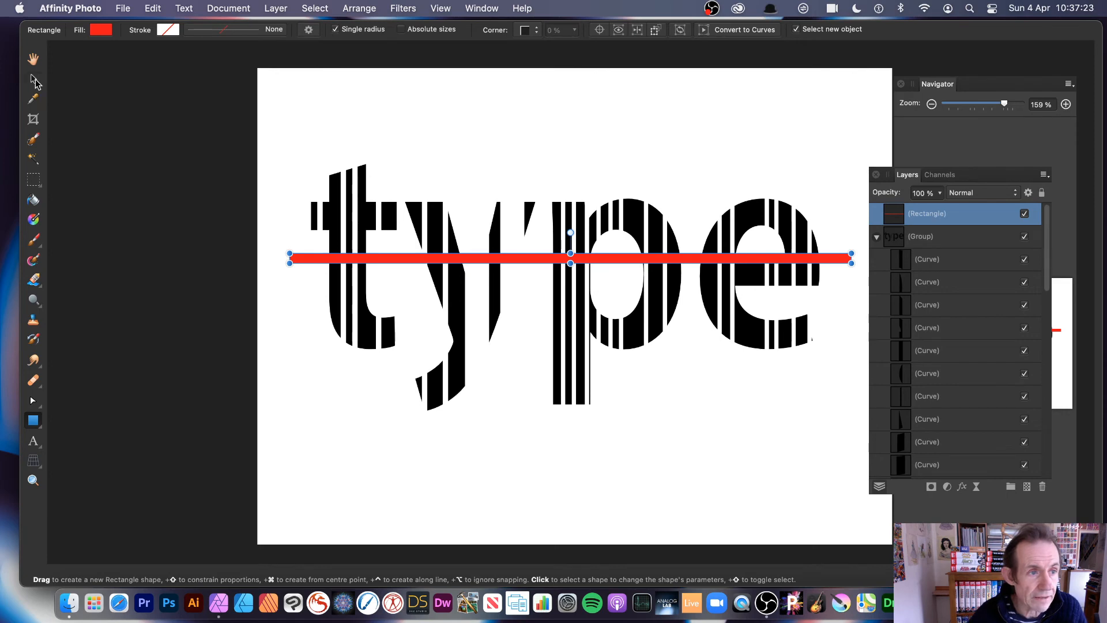
left_click_drag(420, 265, 414, 299)
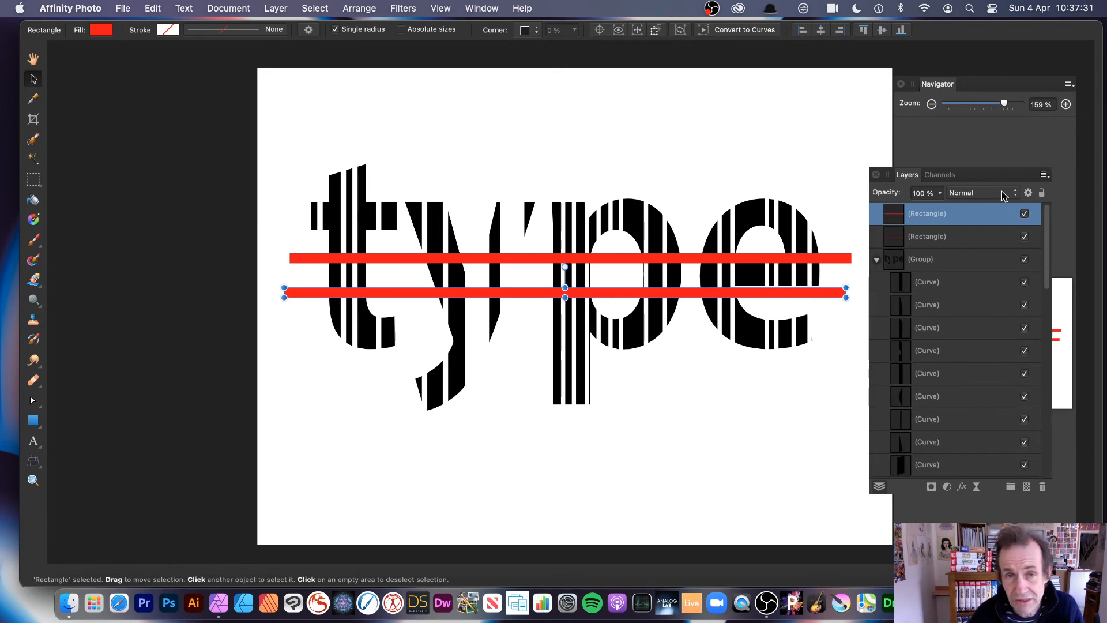
Move both horizontal red rectangles into the striped letter group, above its curves, and deselect them
left_click(929, 241, "shift")
left_click_drag(929, 241, 928, 267)
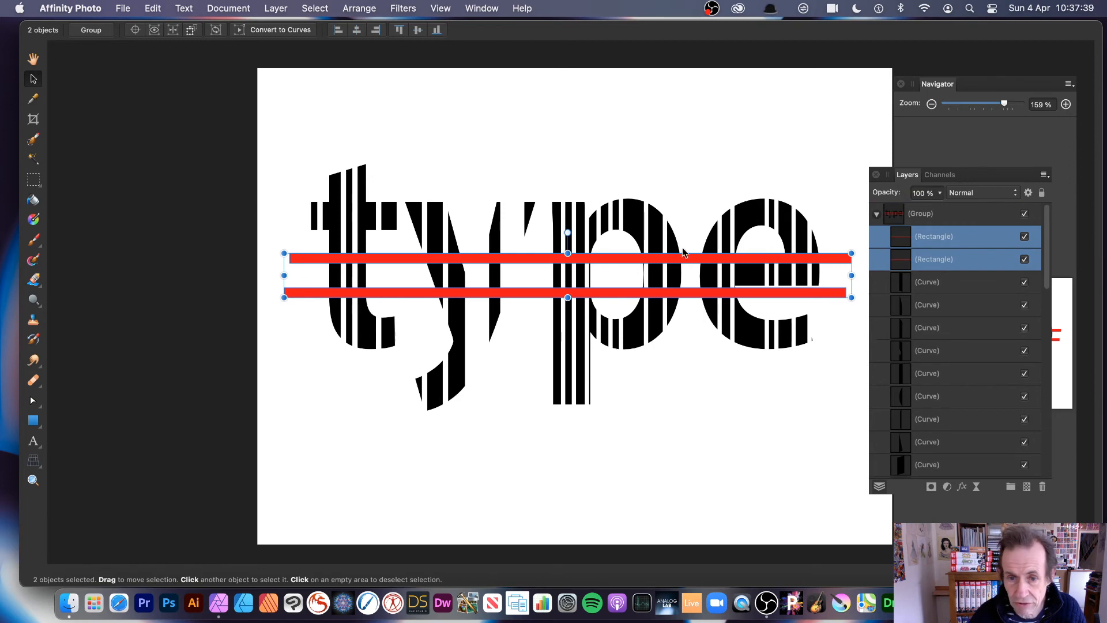
left_click(675, 318)
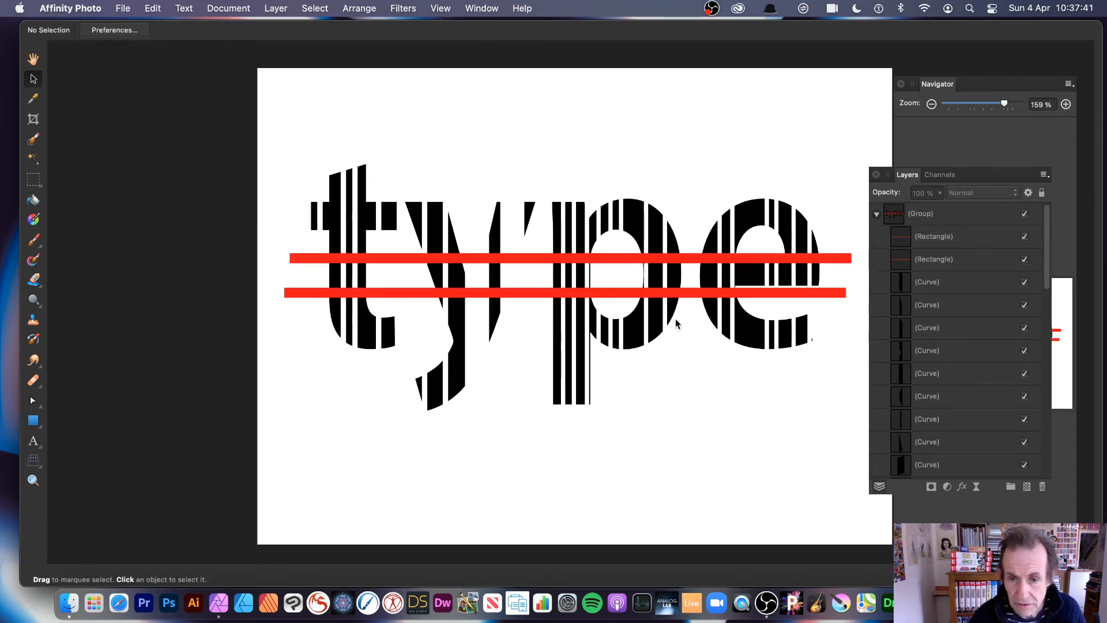
Duplicate the lower red bar inside the group into three copies across the upper part of the word and two near its baseline
left_click(691, 297)
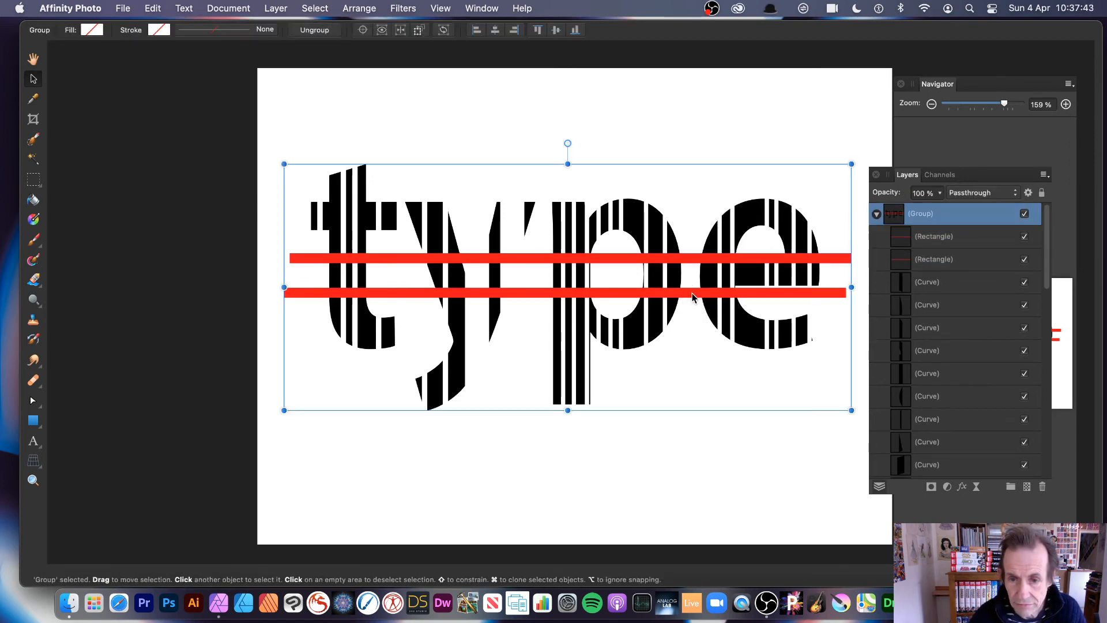
double_click(691, 294)
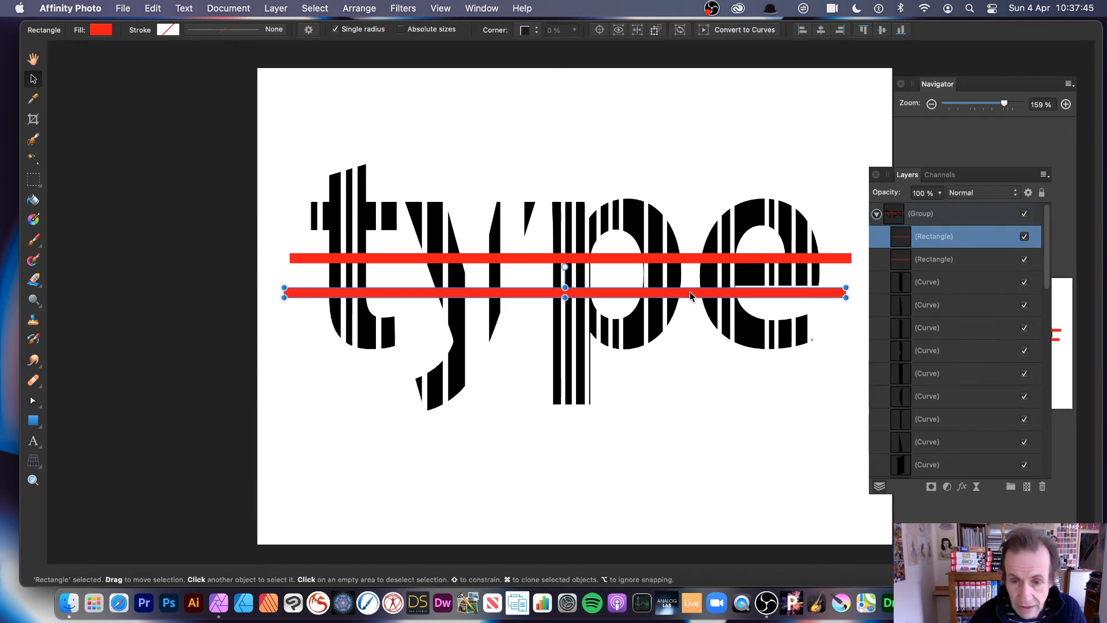
mouse_move(690, 291)
left_mouse_down()
mouse_move(679, 325)
mouse_move(690, 319)
mouse_move(688, 331)
mouse_move(679, 188)
left_mouse_up()
left_click(226, 129)
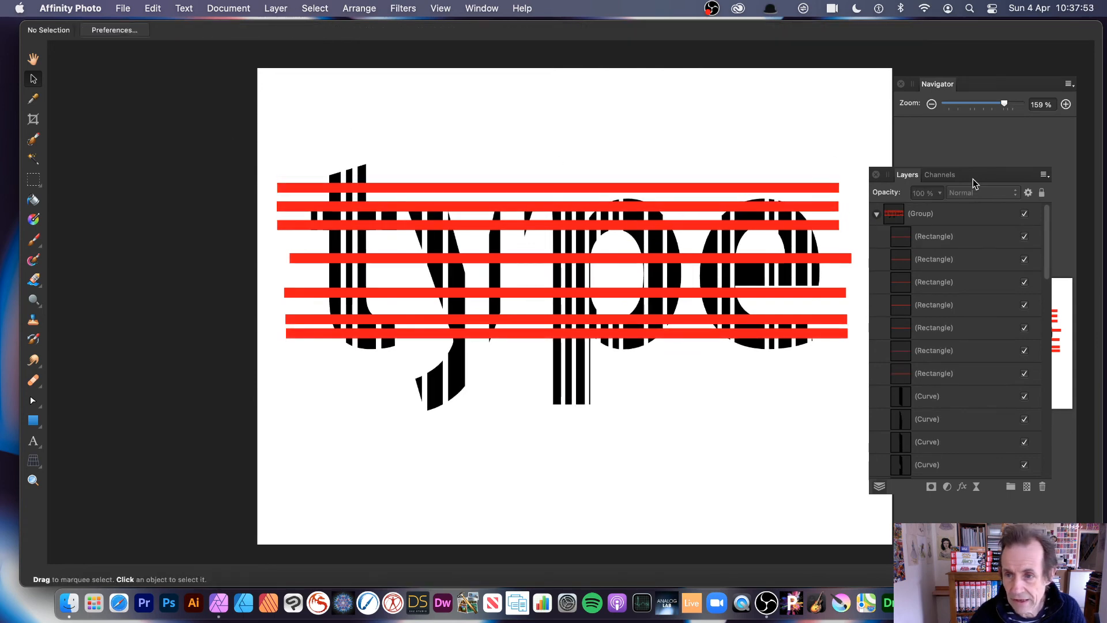
Select all the red rectangles and black curves in the group, divide them with the Divide geometry operation, and deselect the result
left_click(943, 239)
left_click_drag(1046, 240, 1064, 469)
left_click(939, 468, "shift")
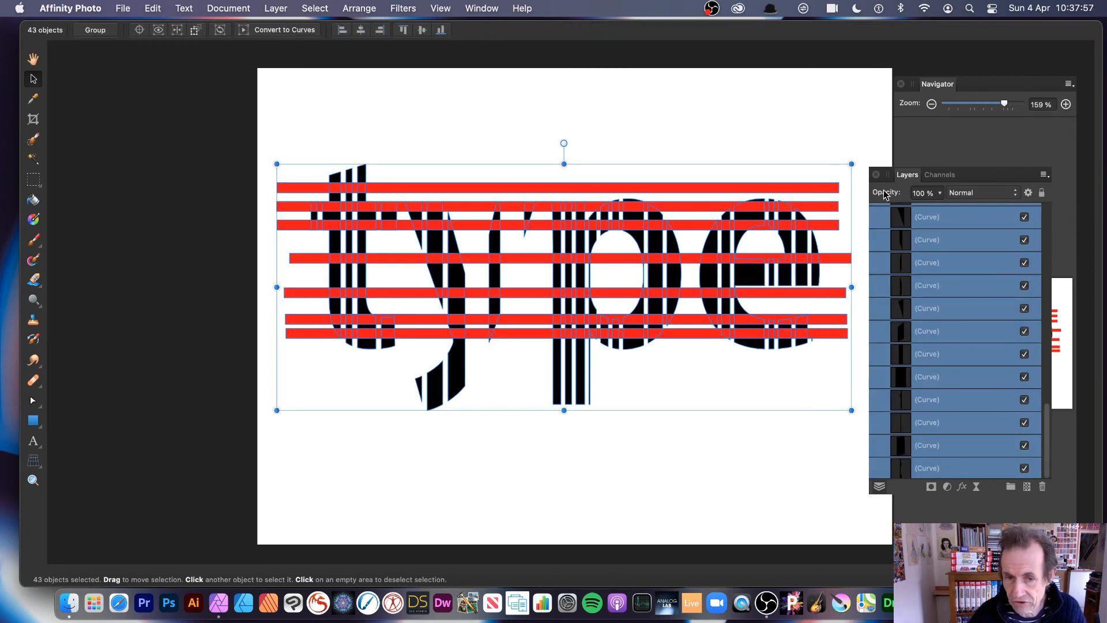
left_click(271, 9)
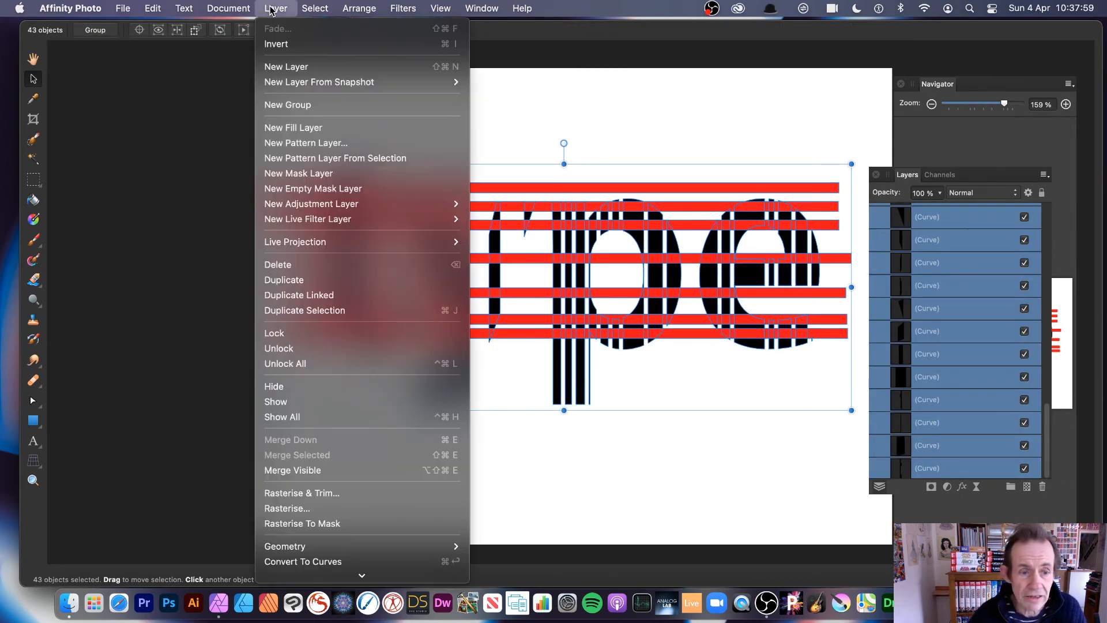
mouse_move(328, 552)
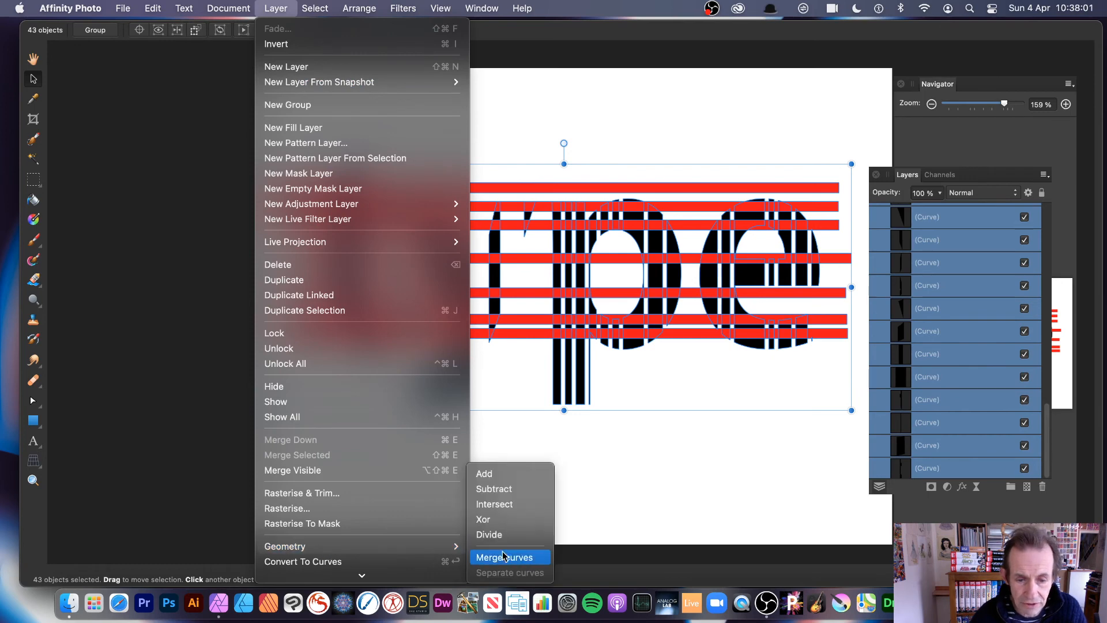
left_click(515, 534)
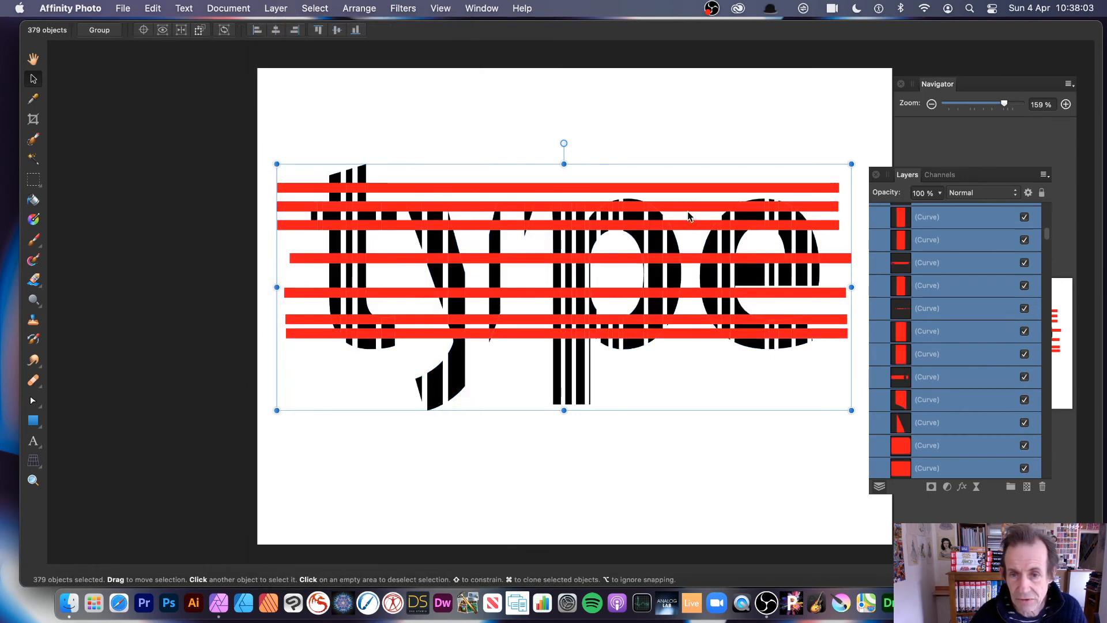
key("super+g")
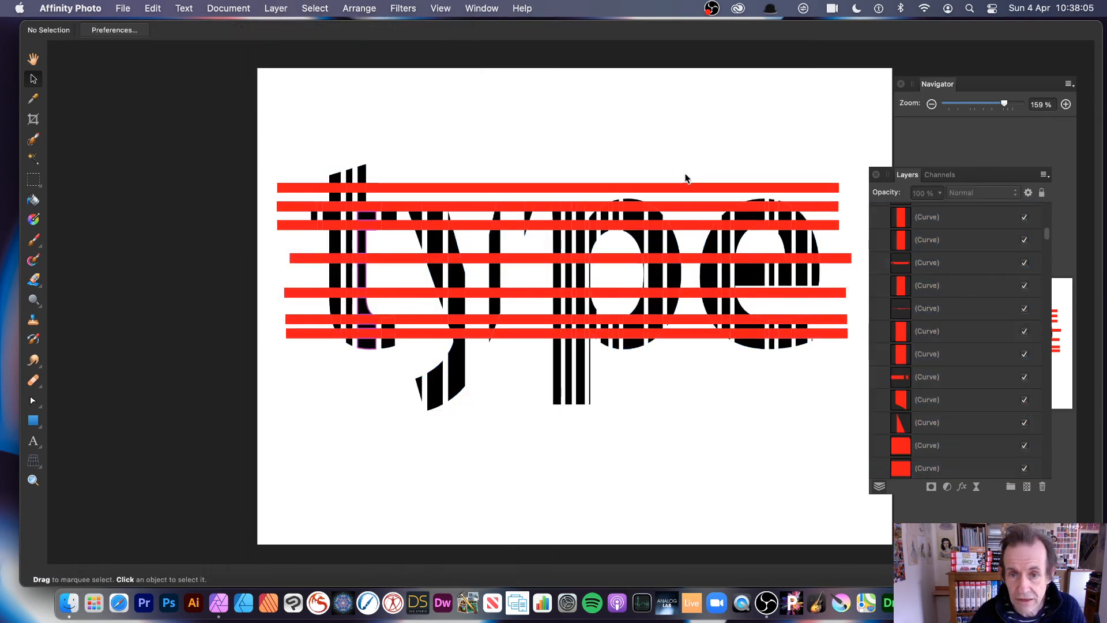
Pull a few red bar pieces around the letters t and y out of place to check the division
left_click(917, 237)
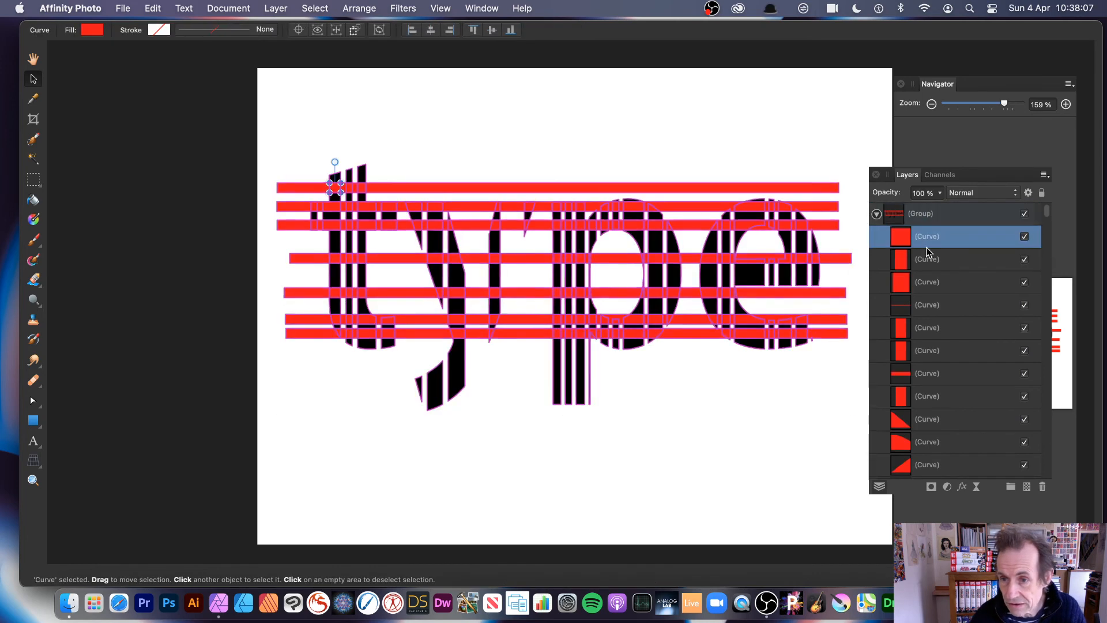
left_click_drag(1047, 214, 1047, 252)
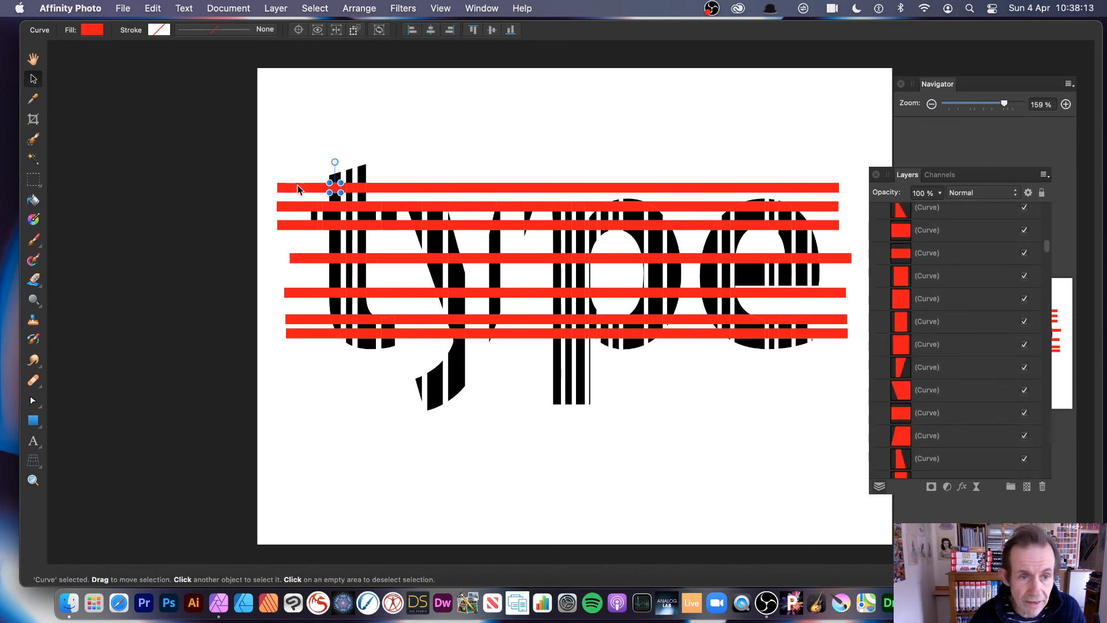
left_click_drag(297, 185, 284, 176)
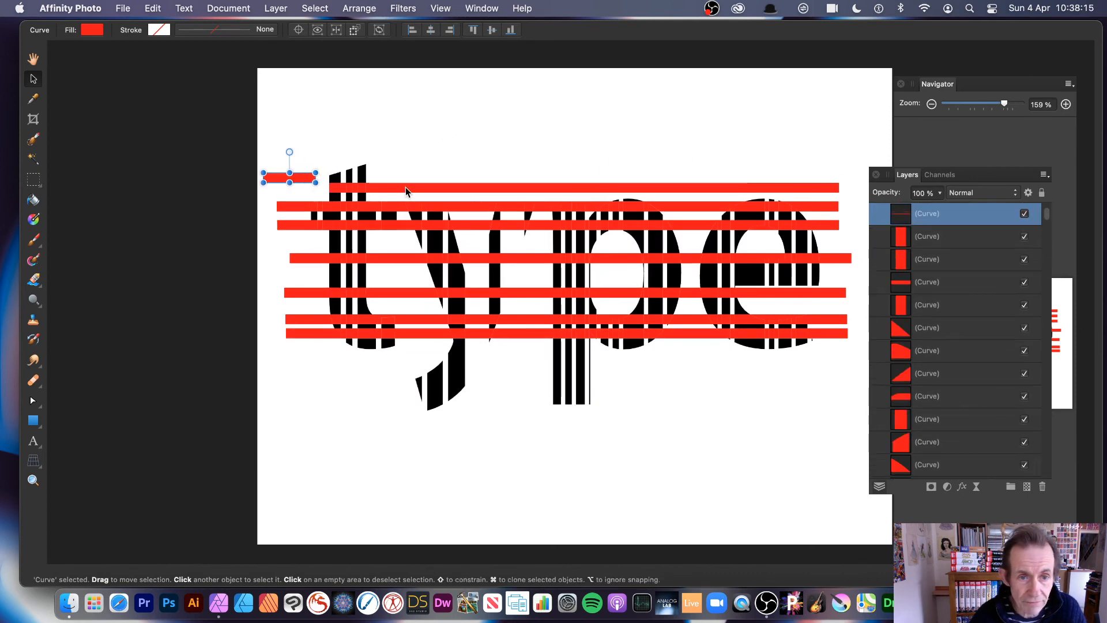
left_click_drag(406, 187, 412, 161)
left_click(419, 193)
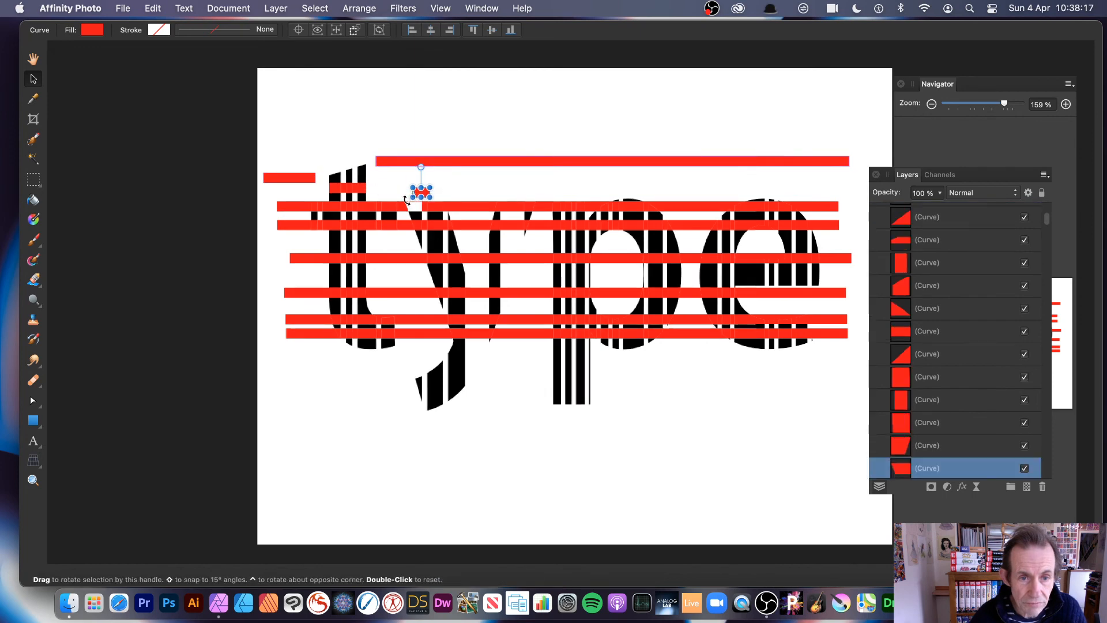
left_click_drag(398, 292, 402, 301)
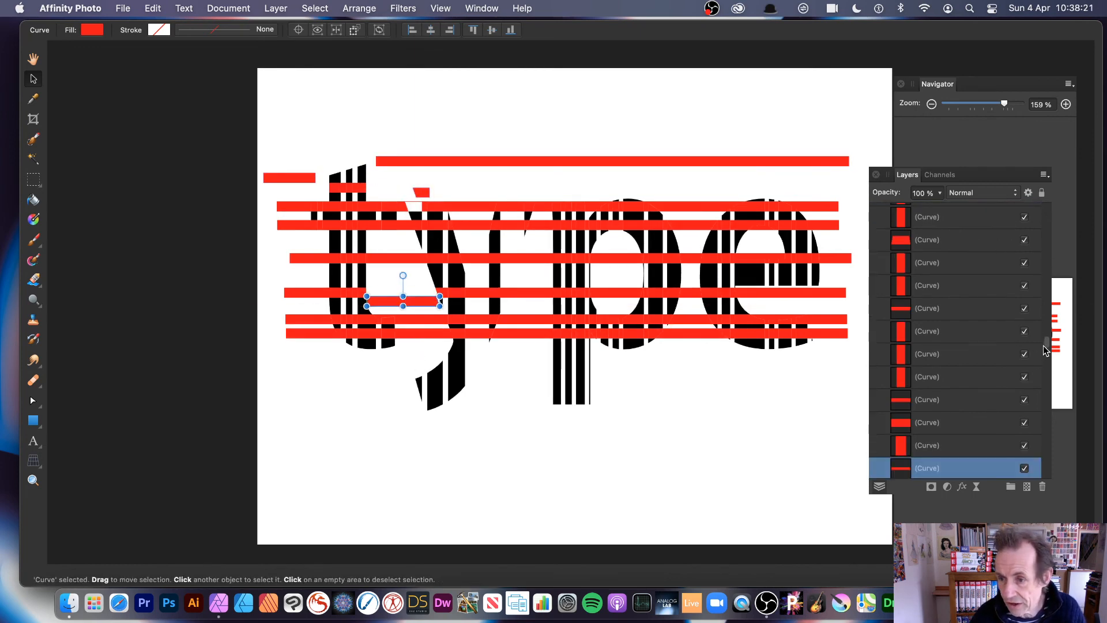
Select every red curve piece from the first to the last one above the black curves, and delete them all
left_click_drag(1044, 350, 1050, 380)
left_click(968, 243)
scroll(1048, 390, "up", 5)
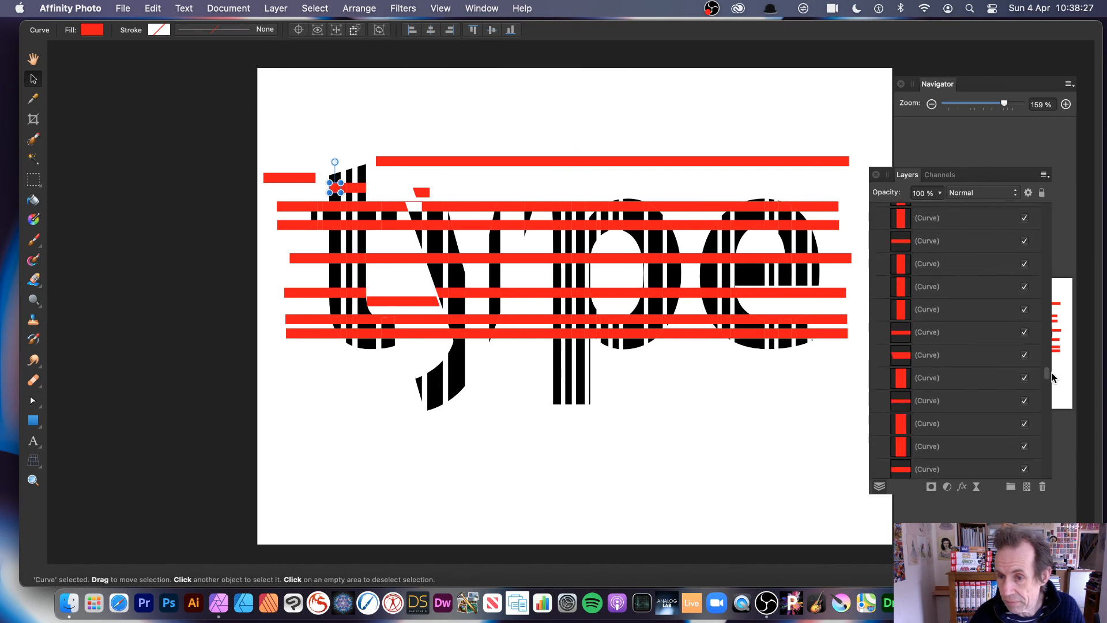
left_click(936, 348, "shift")
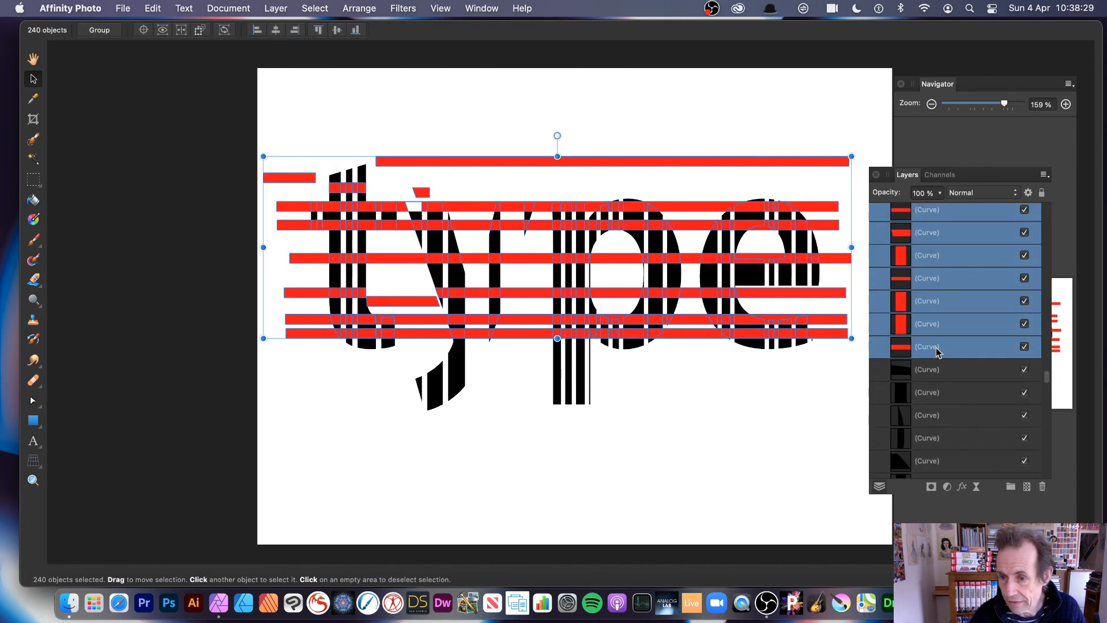
key("Delete")
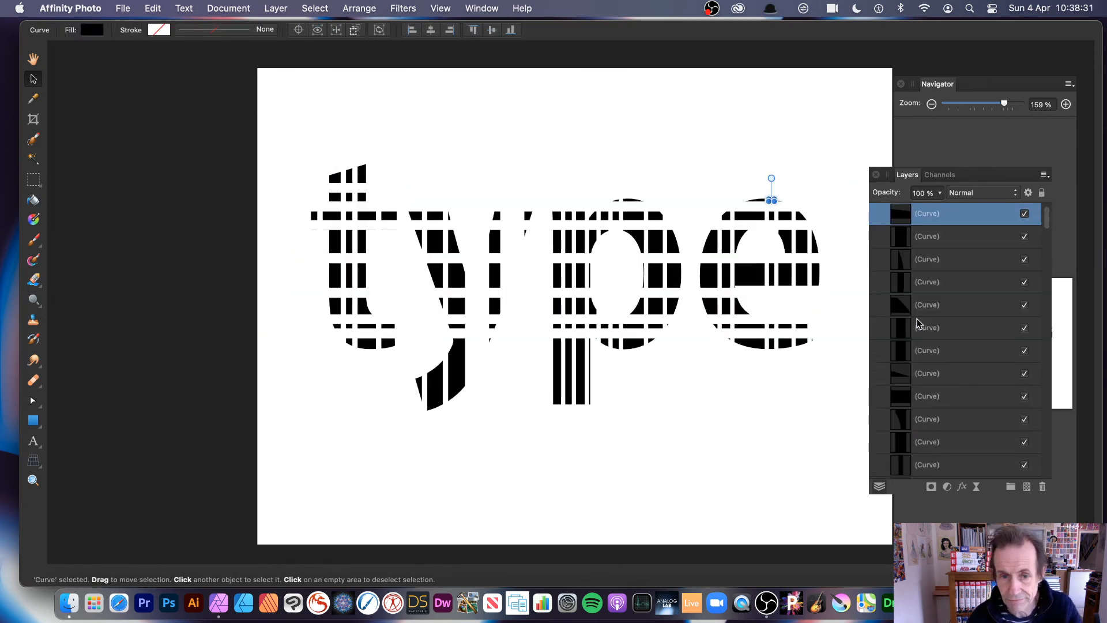
Draw a thin, tall red rectangle over the letter y and rotate it clockwise to a diagonal of about 45 degrees
left_click_drag(282, 137, 866, 469)
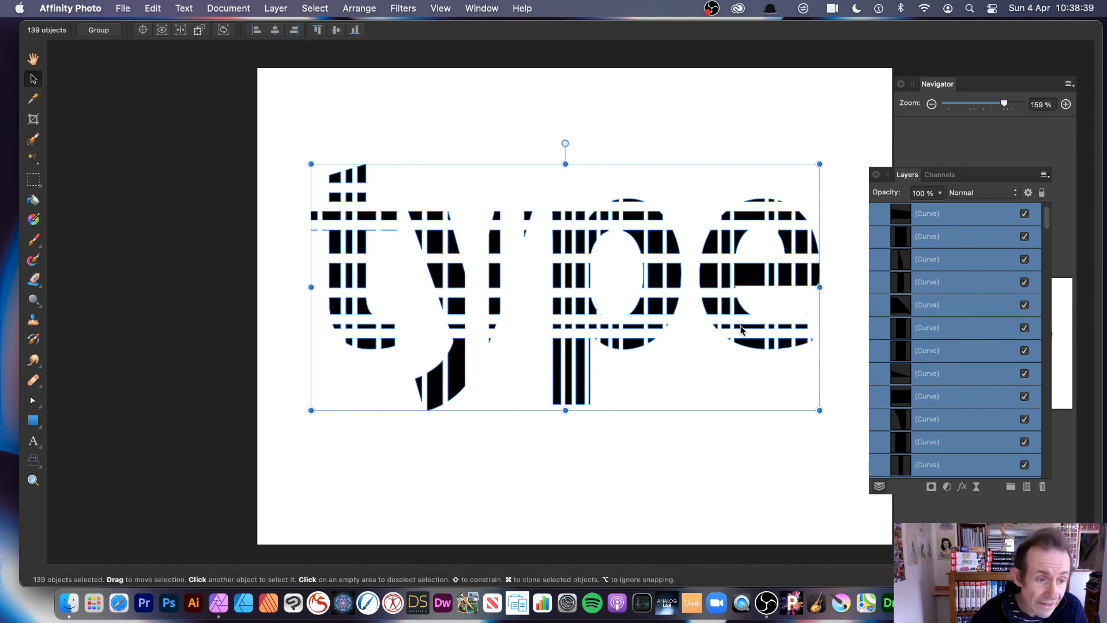
left_click(36, 421)
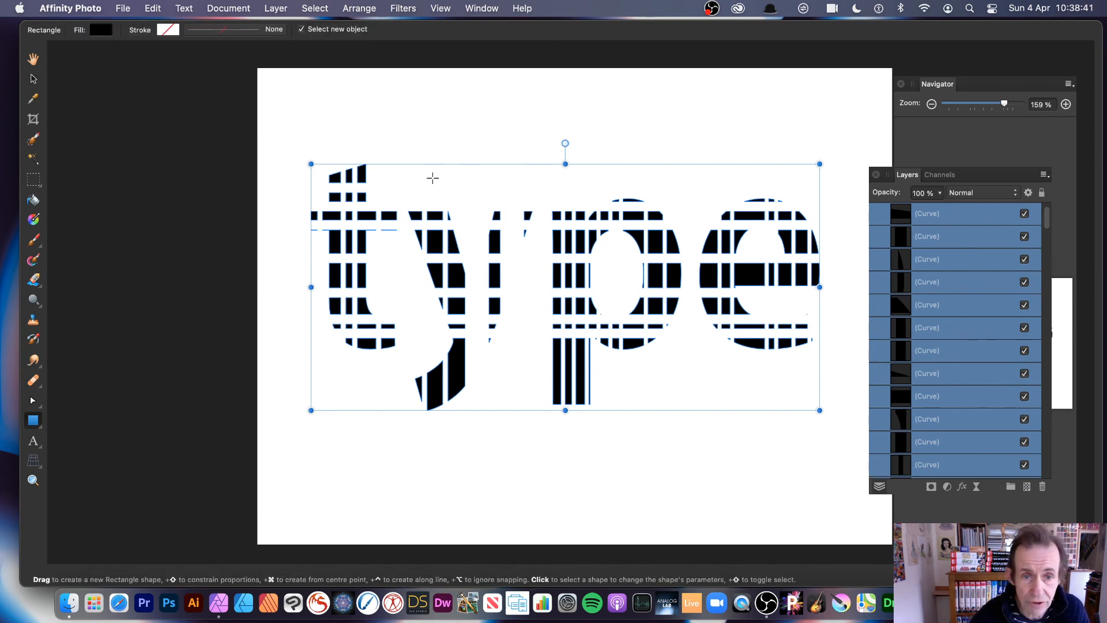
left_click_drag(443, 129, 452, 452)
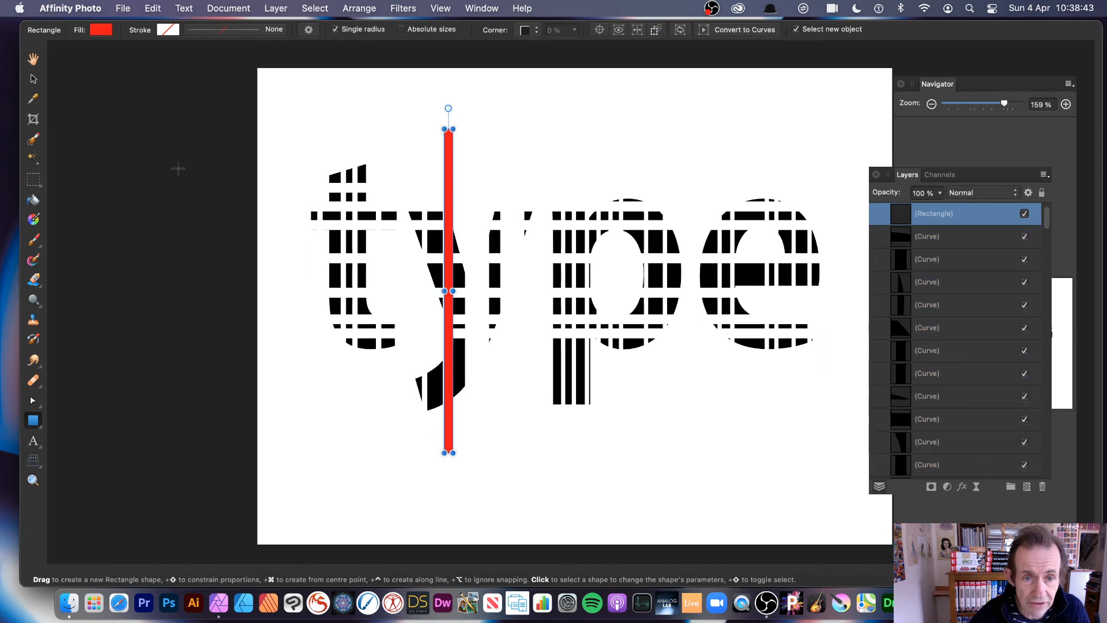
left_click(32, 79)
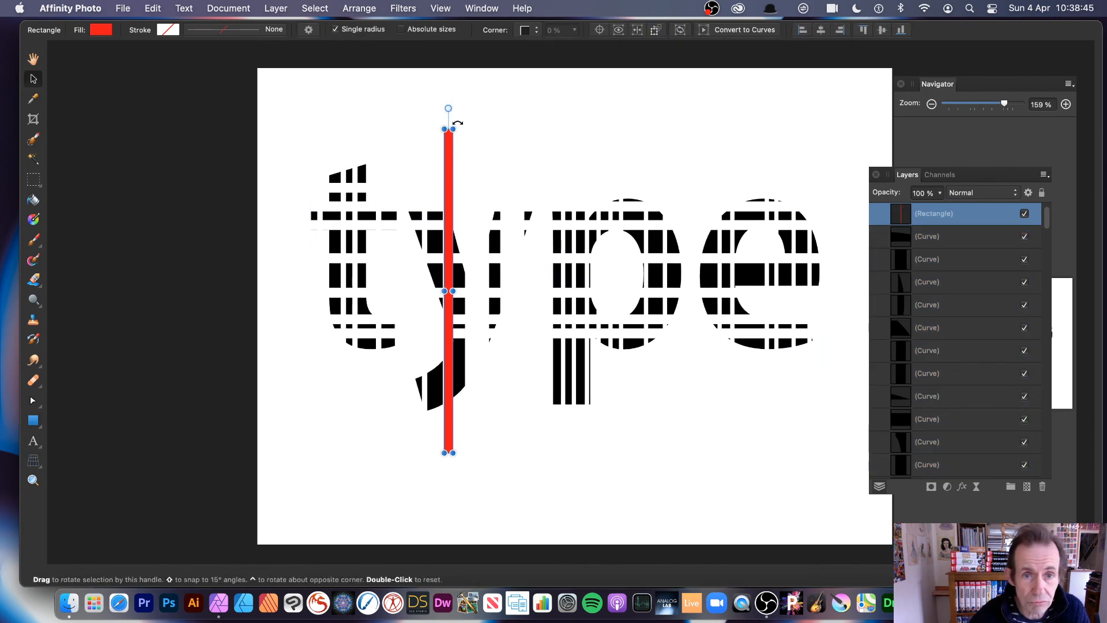
left_click_drag(456, 118, 562, 173)
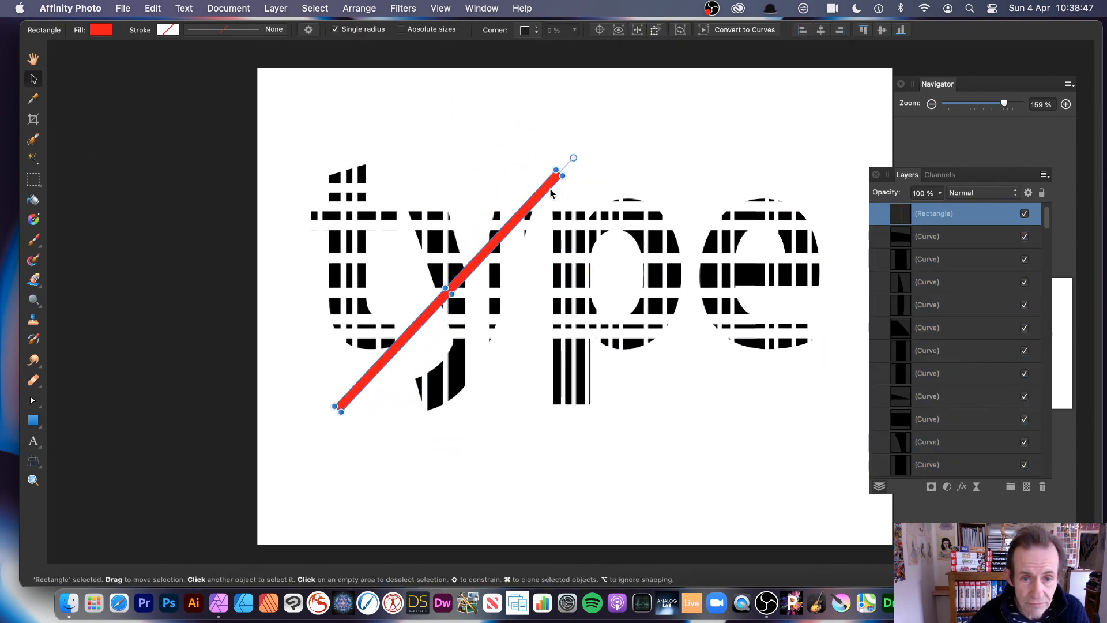
Duplicate the diagonal red bar, rotate the copy to the opposite slant across y and p, and duplicate that one across the letter e
left_click_drag(497, 246, 544, 260)
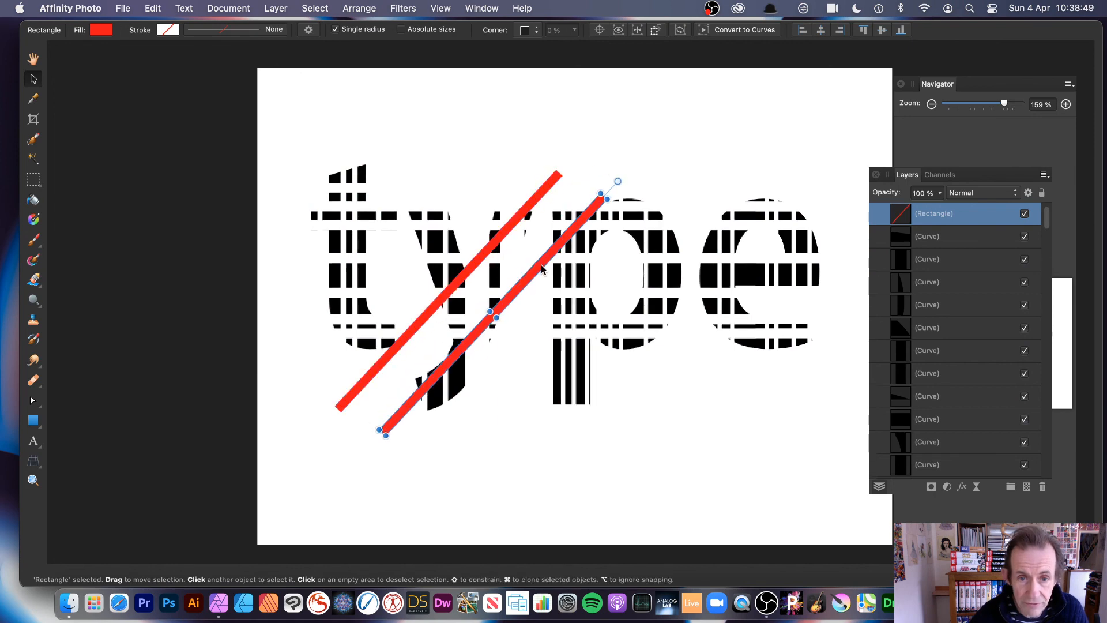
mouse_move(600, 175)
left_mouse_down()
mouse_move(433, 147)
mouse_move(364, 197)
left_mouse_up()
mouse_move(433, 255)
left_mouse_down()
mouse_move(566, 249)
mouse_move(497, 237)
mouse_move(571, 229)
mouse_move(719, 242)
left_mouse_up()
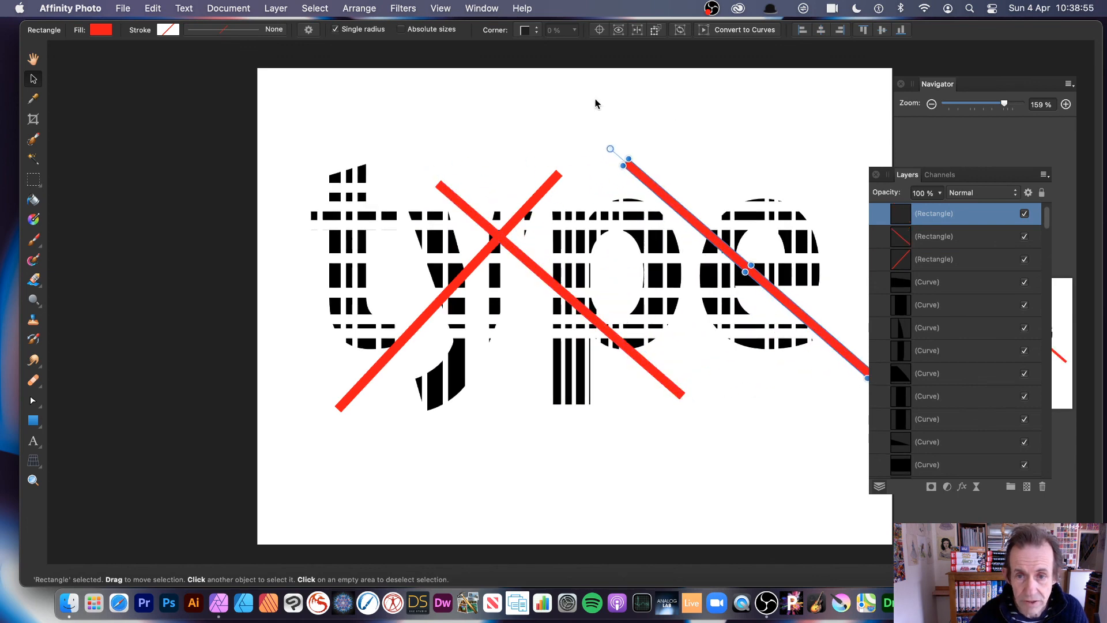
left_click(560, 95)
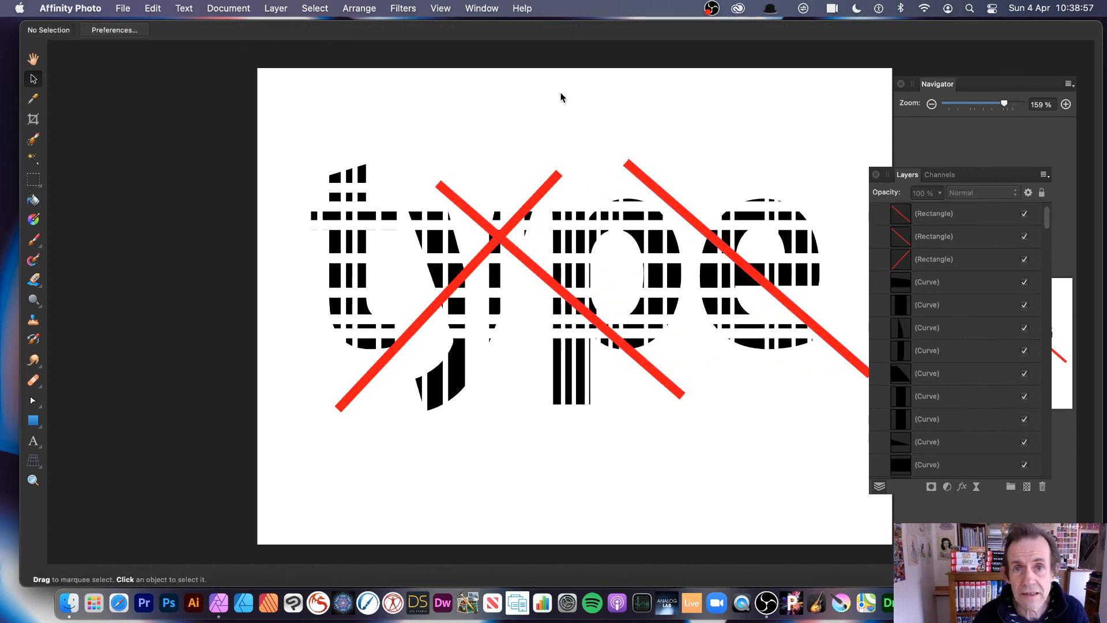